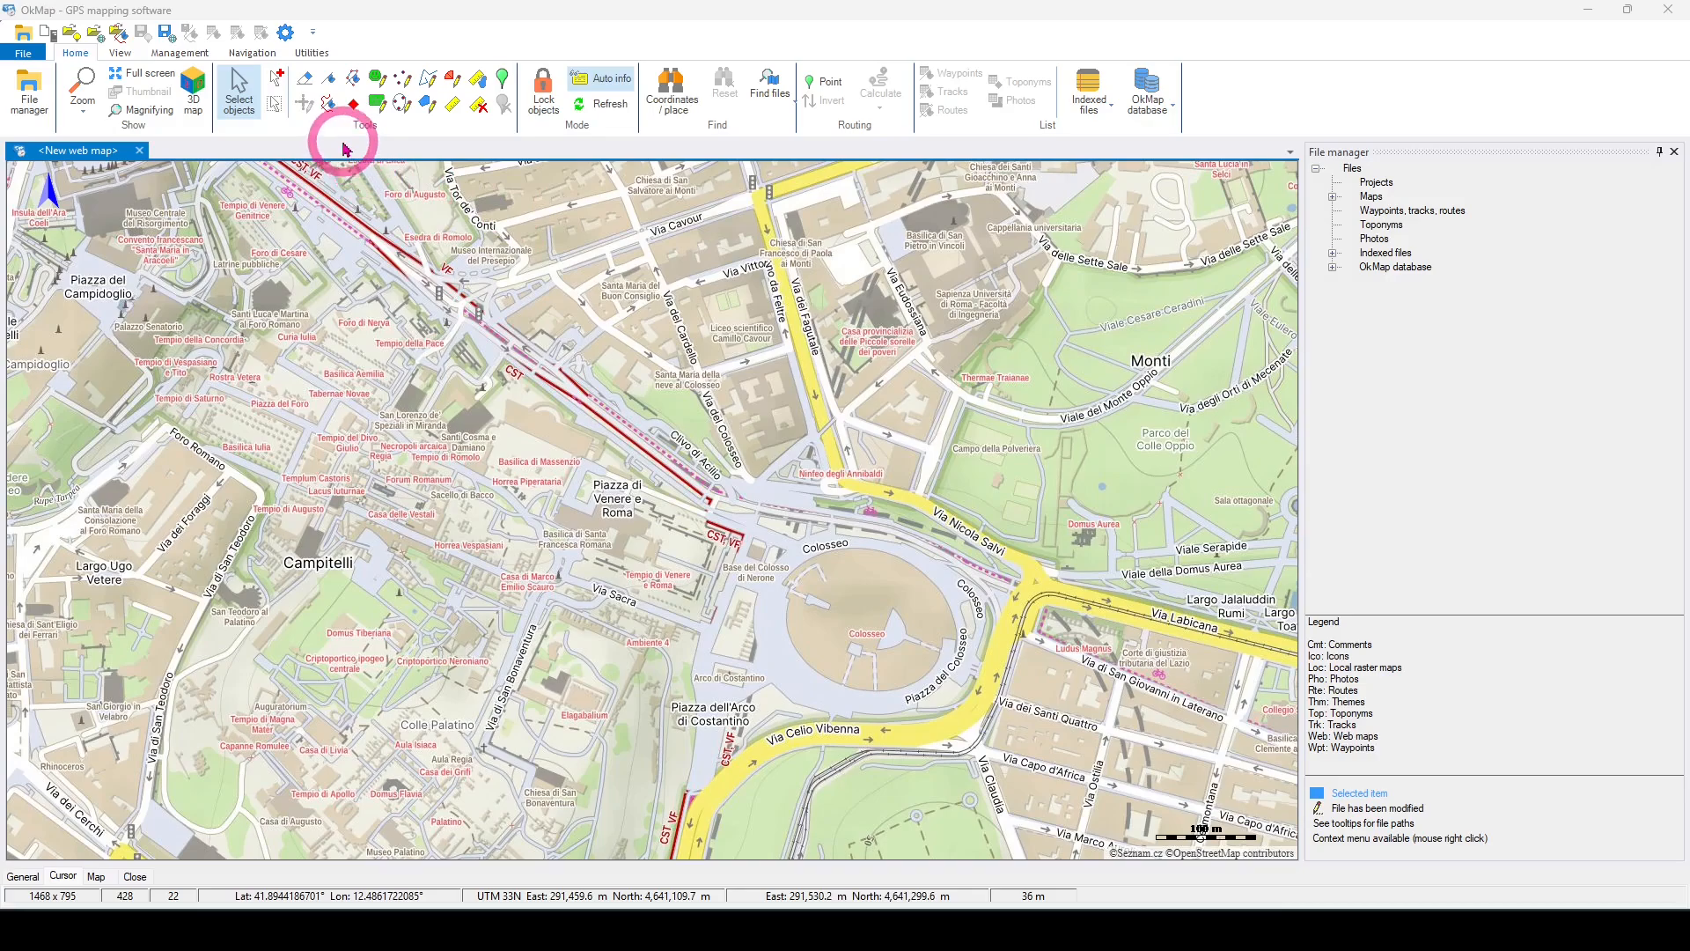
Step: Draw a new track from the street east of the Colosseo along Via Nicola Salvi to the foot of Via del Fagutale
left_click(330, 110)
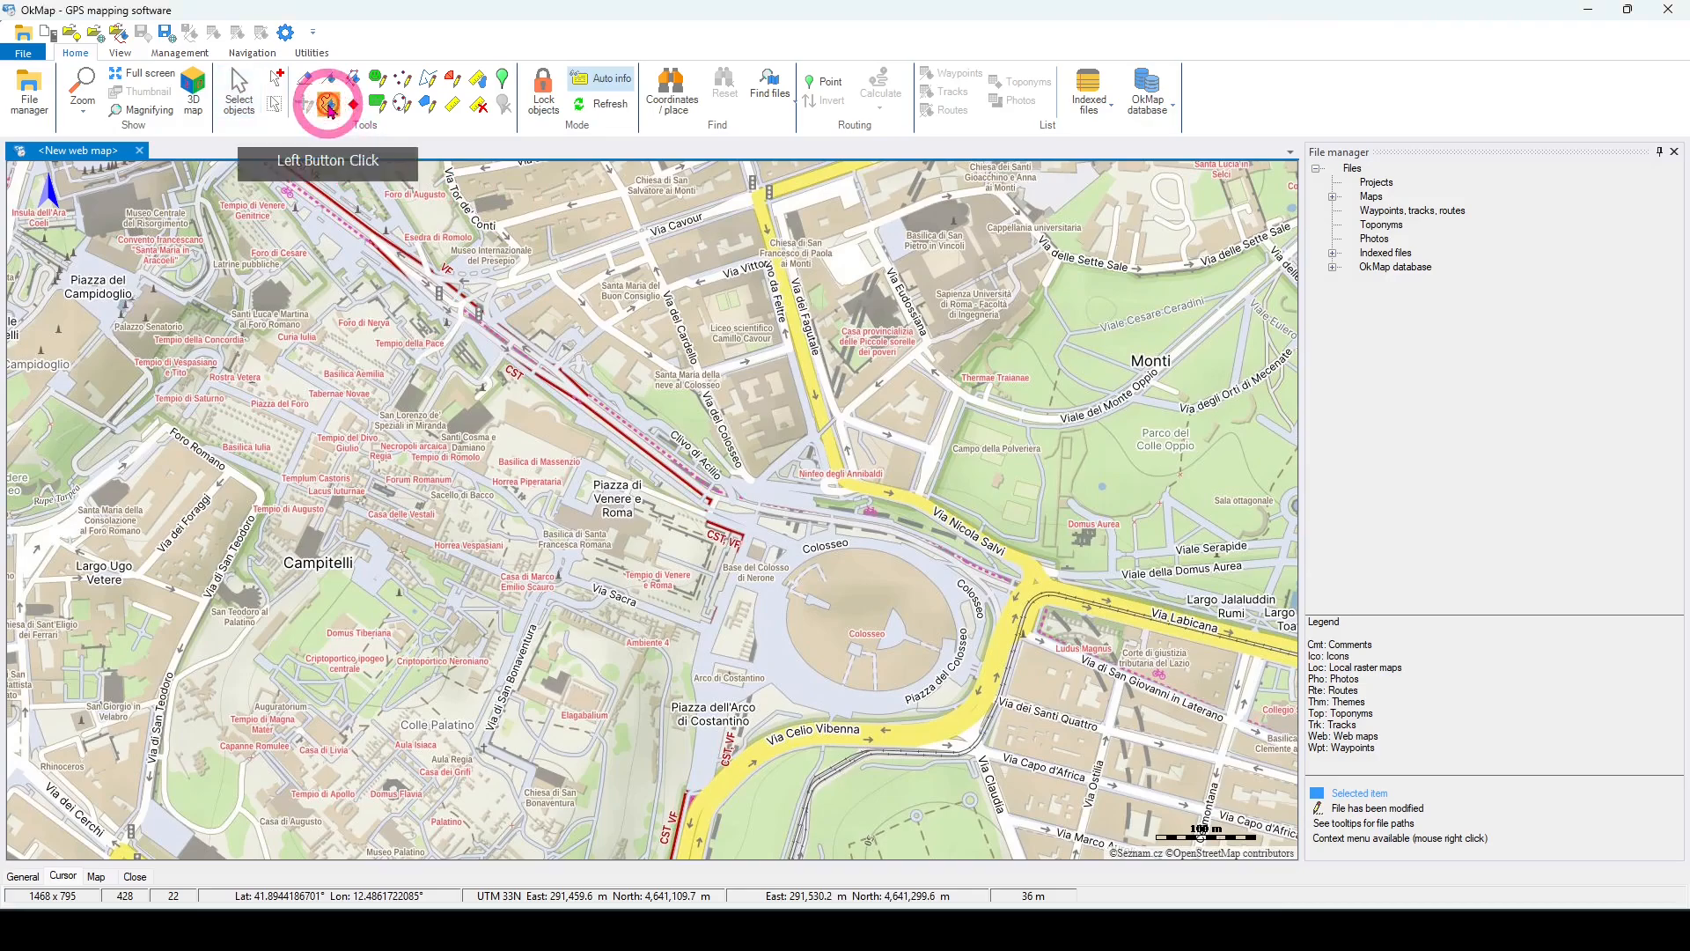
left_click(996, 671)
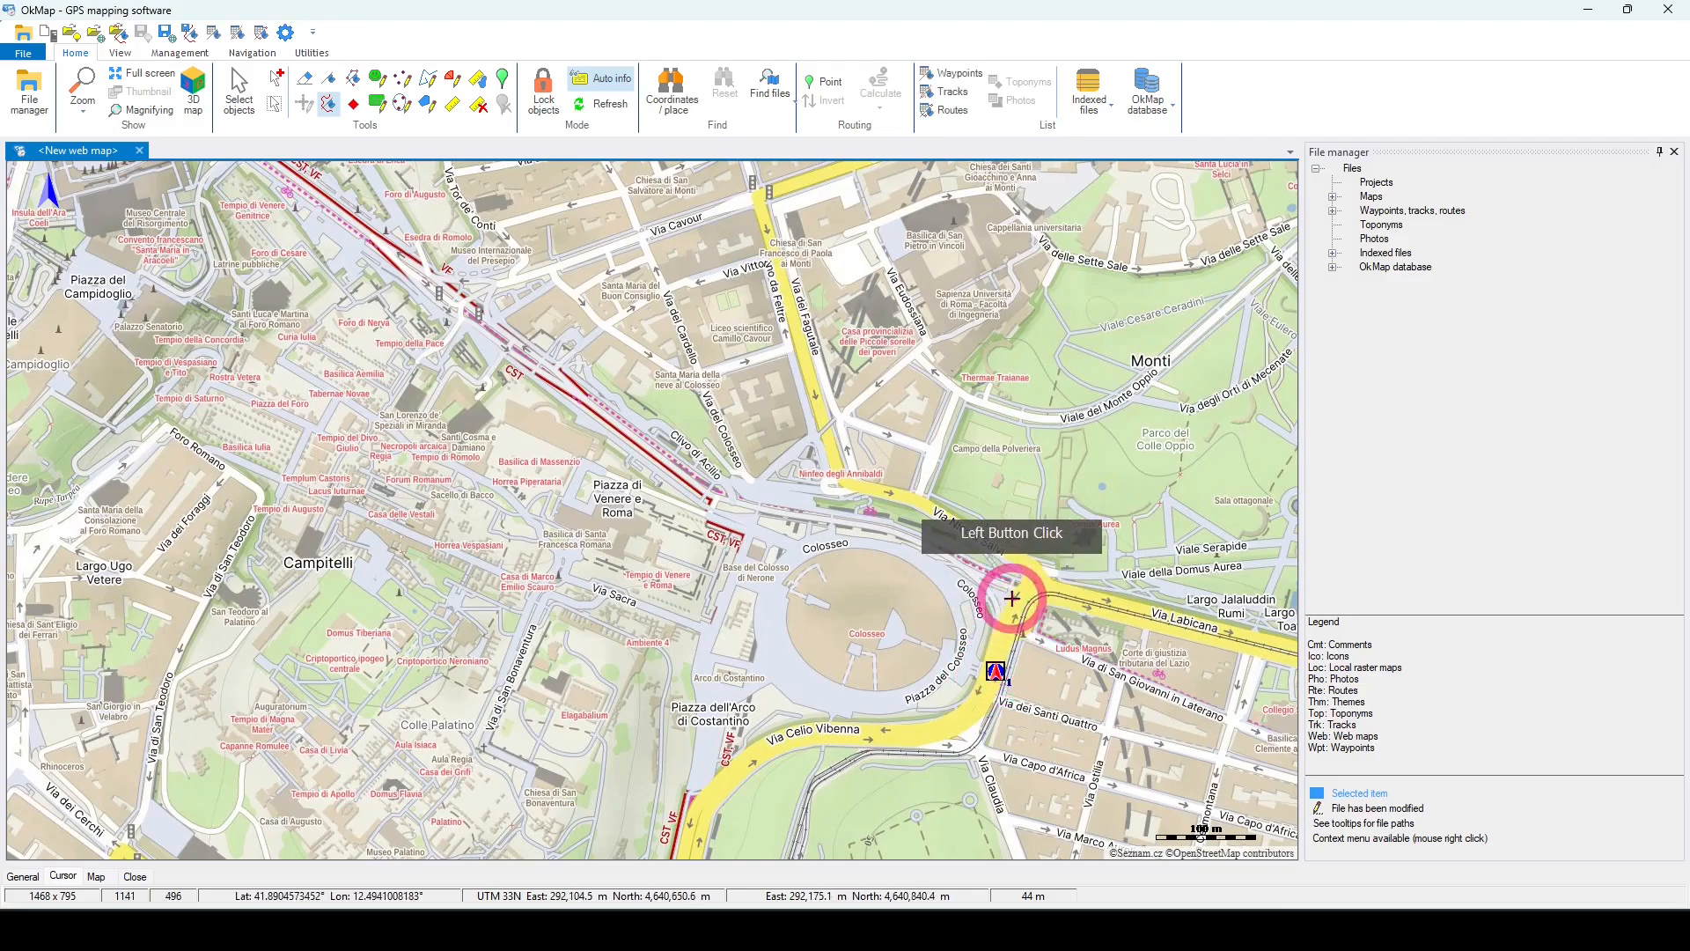
left_click(1018, 602)
left_click(1039, 579)
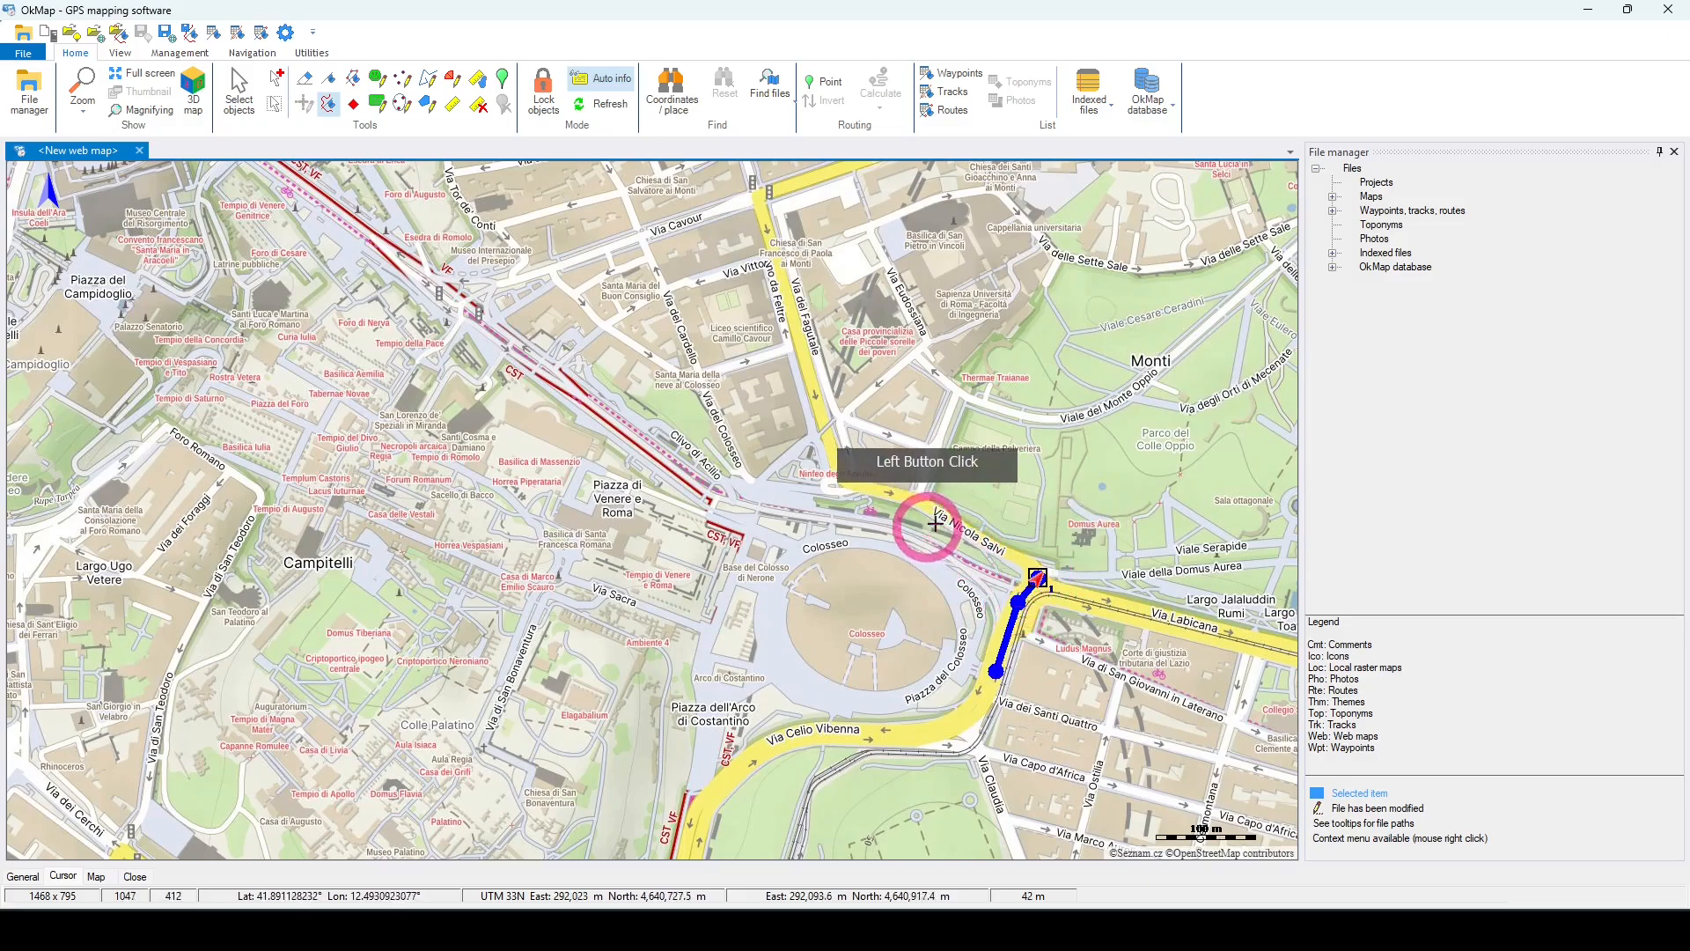
left_click(915, 504)
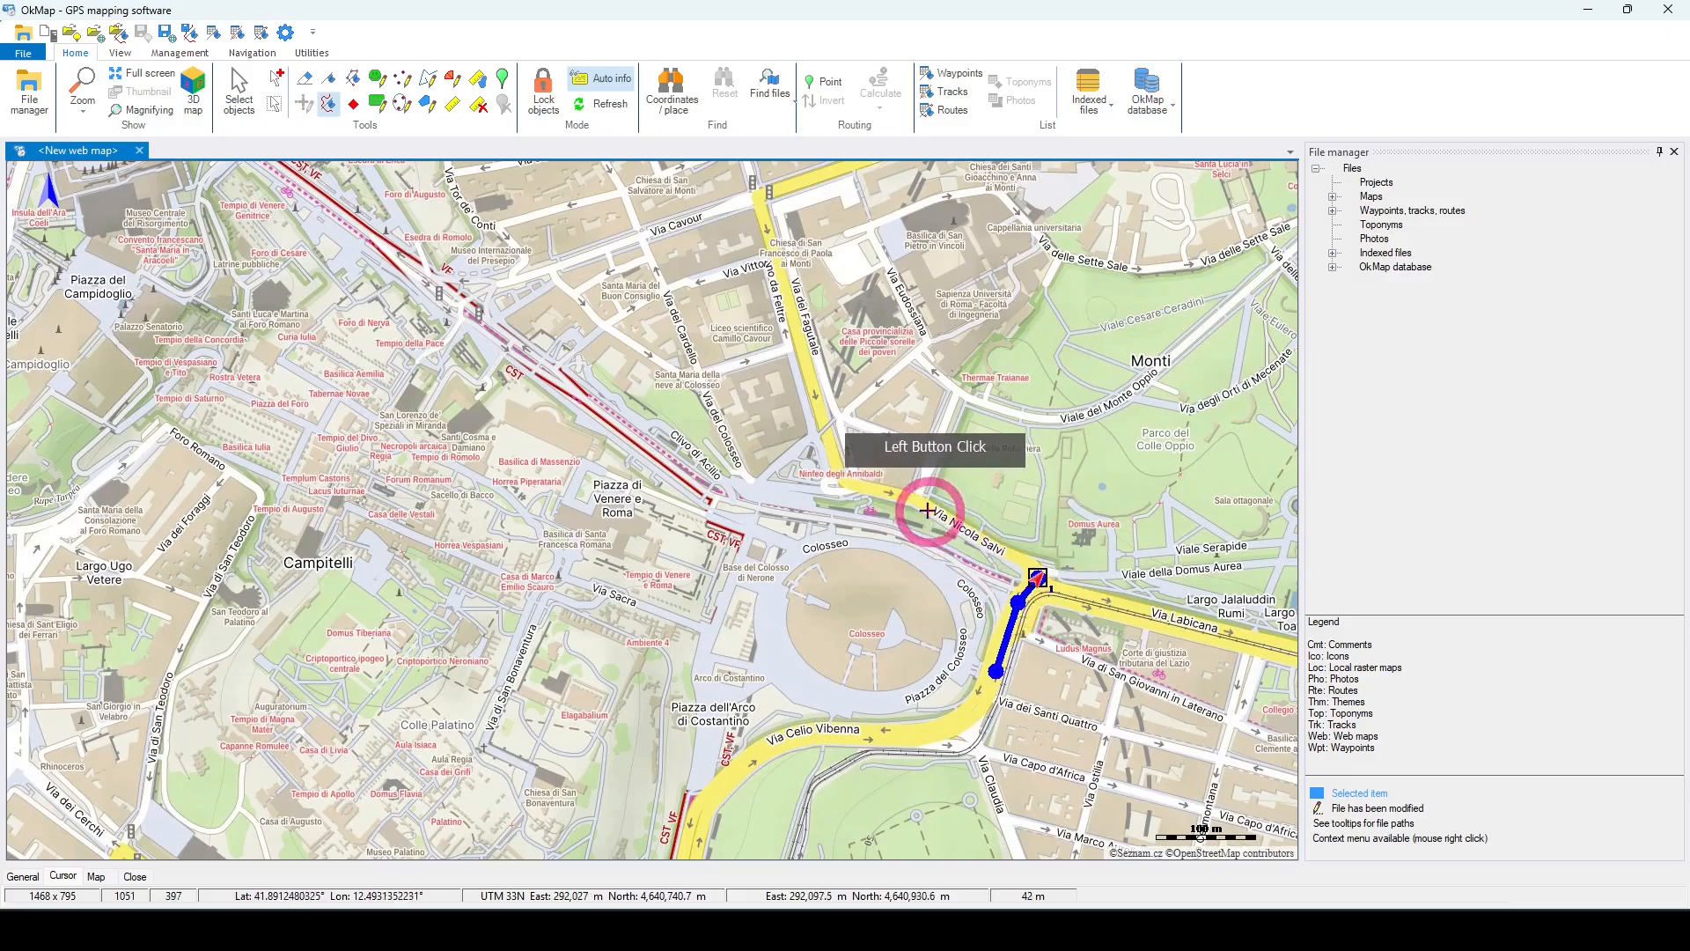
left_click(844, 487)
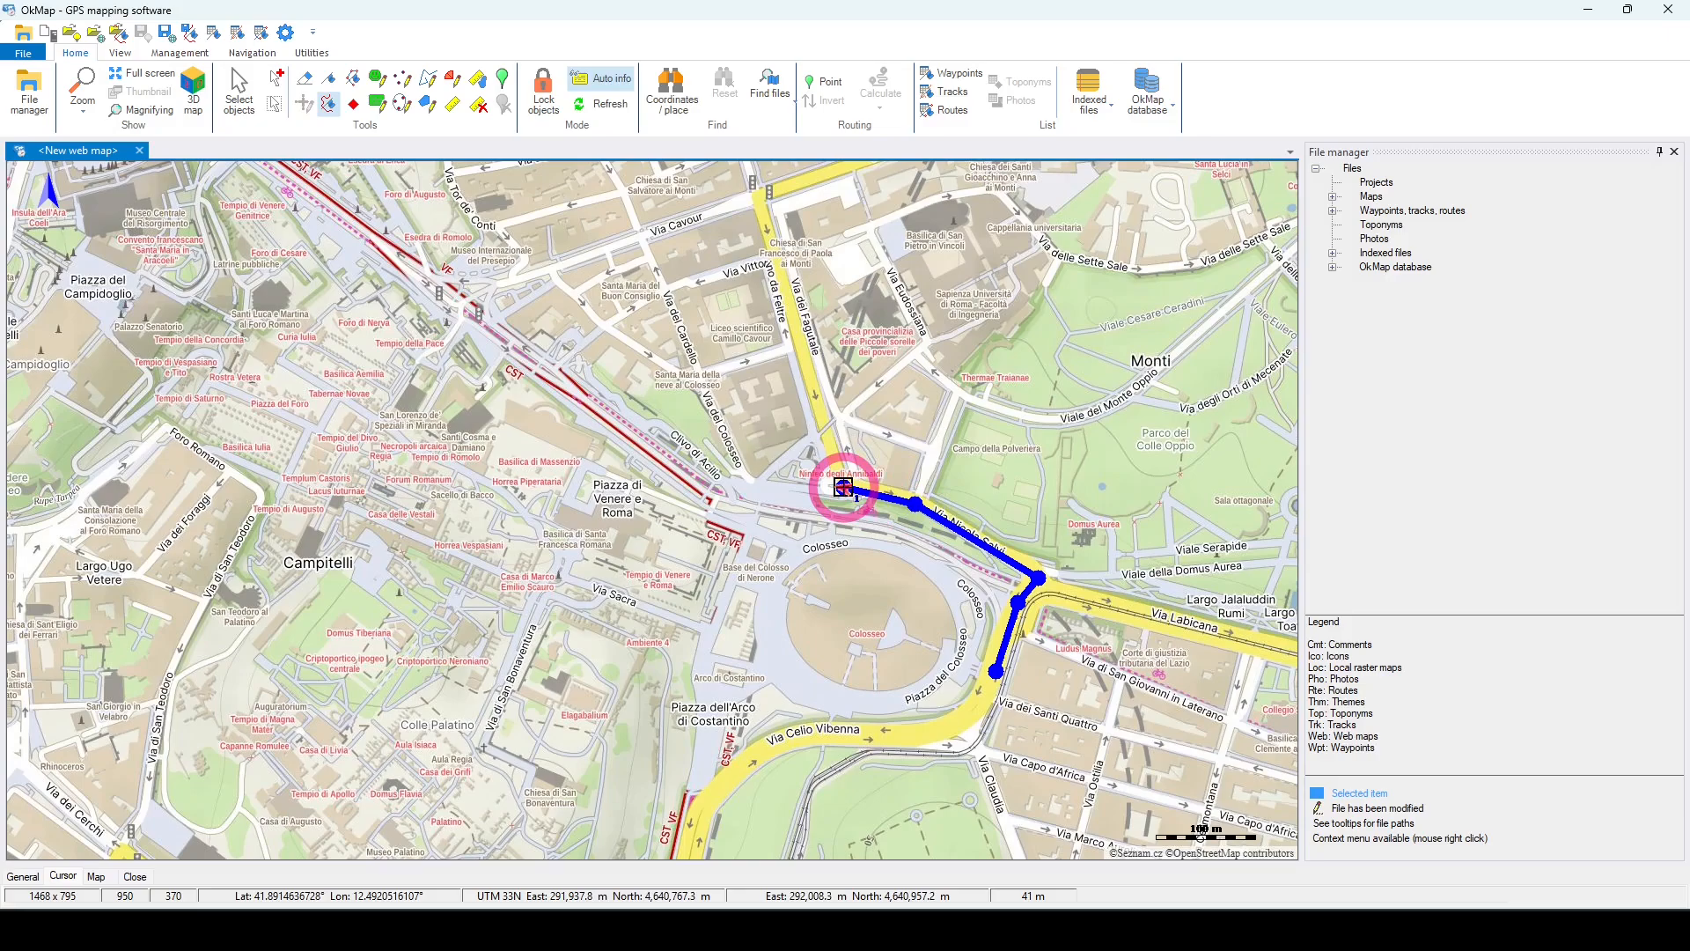
left_click(810, 386)
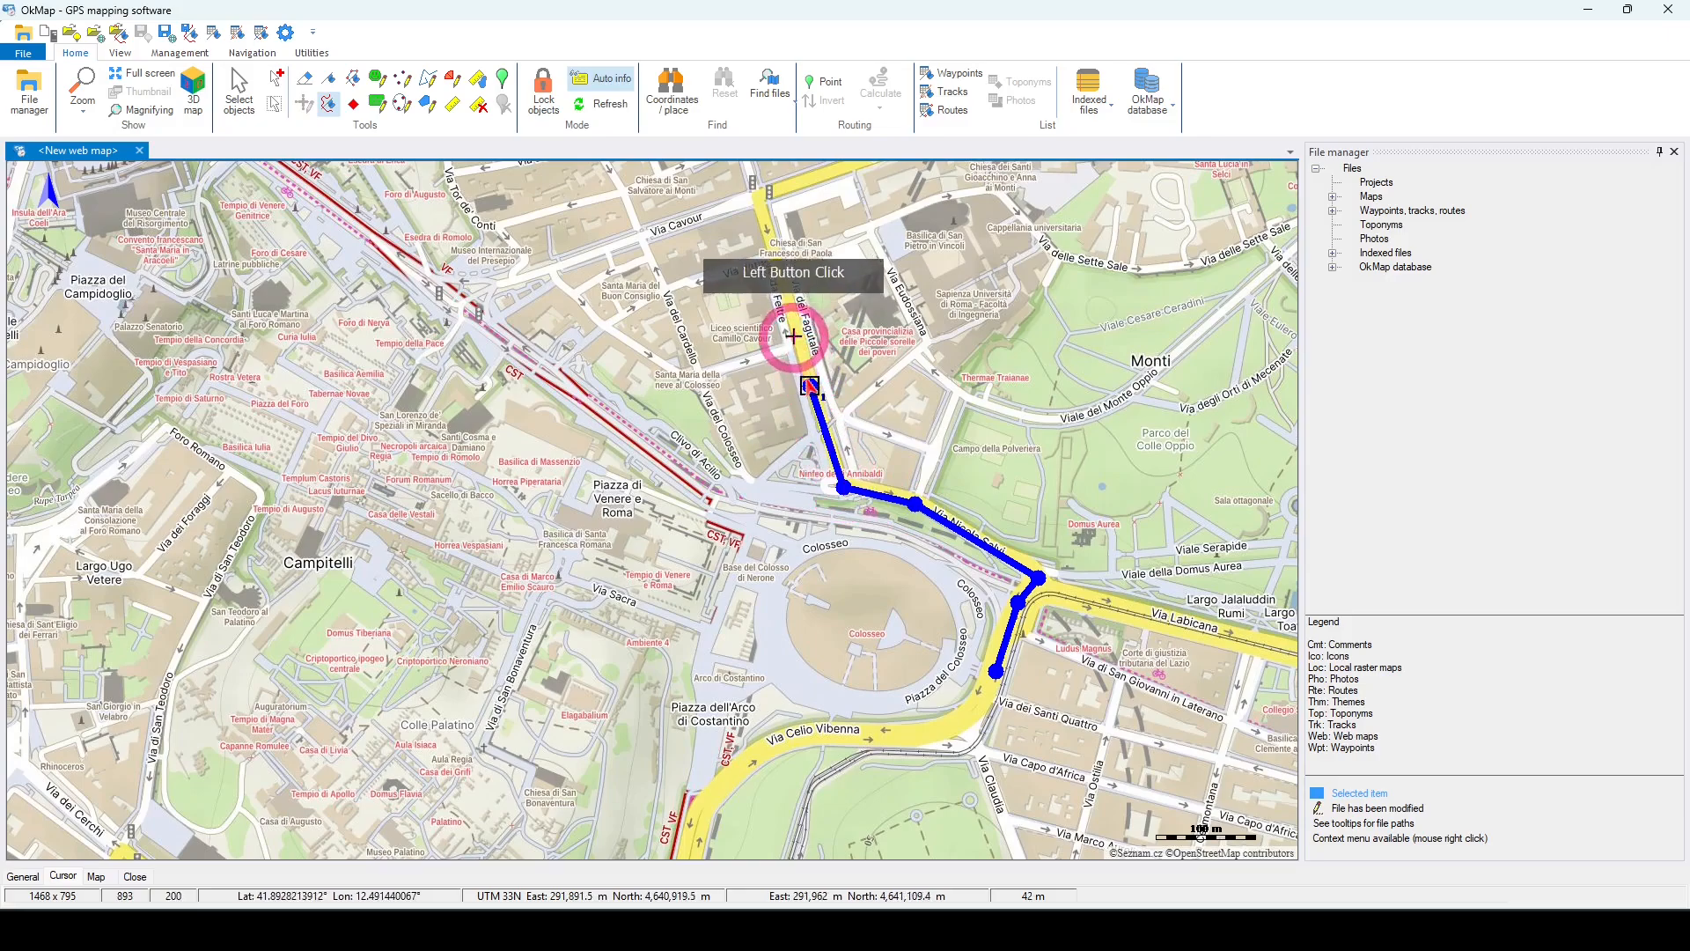
left_click(793, 308)
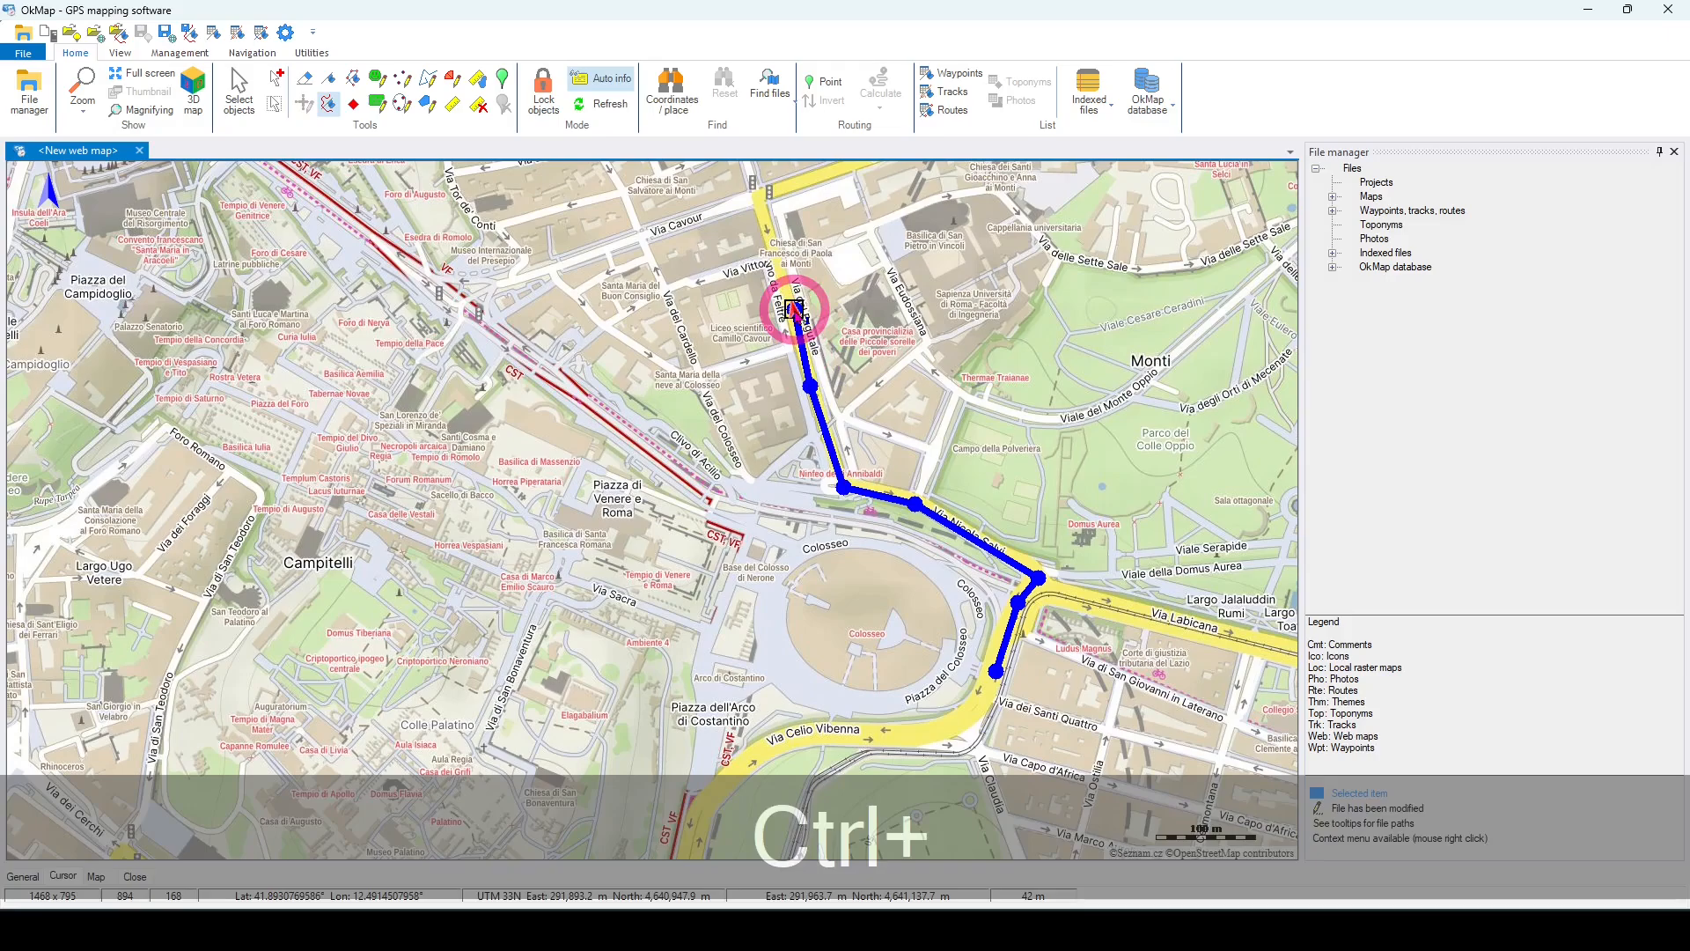
key("ctrl+z")
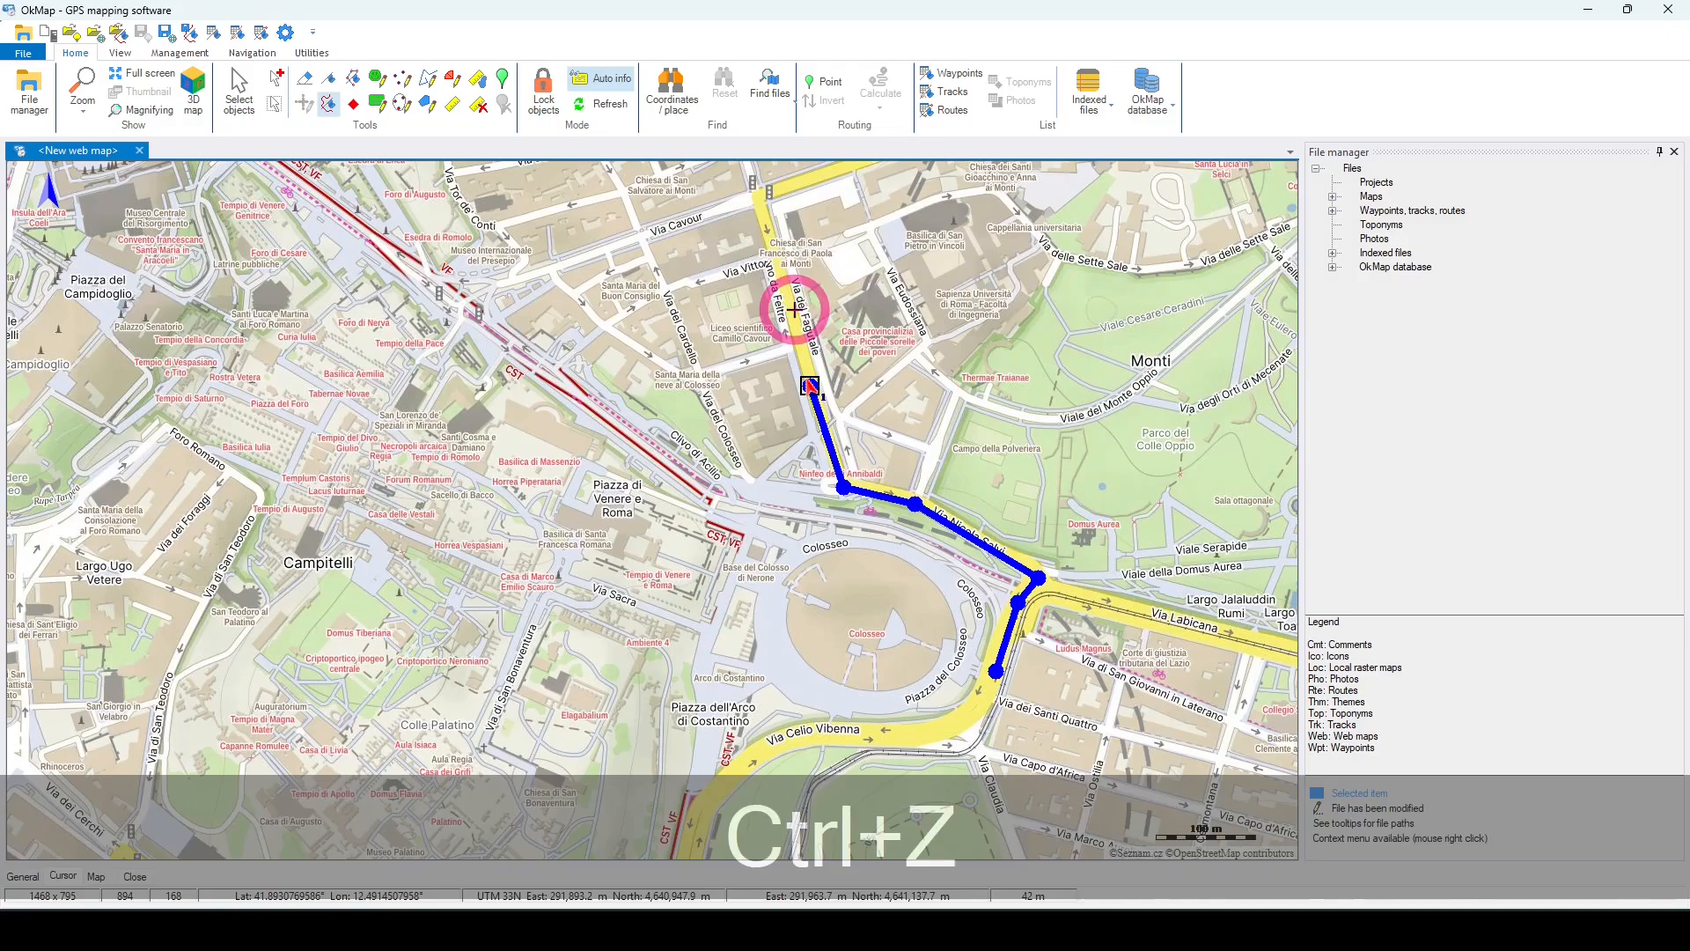
key("ctrl+z")
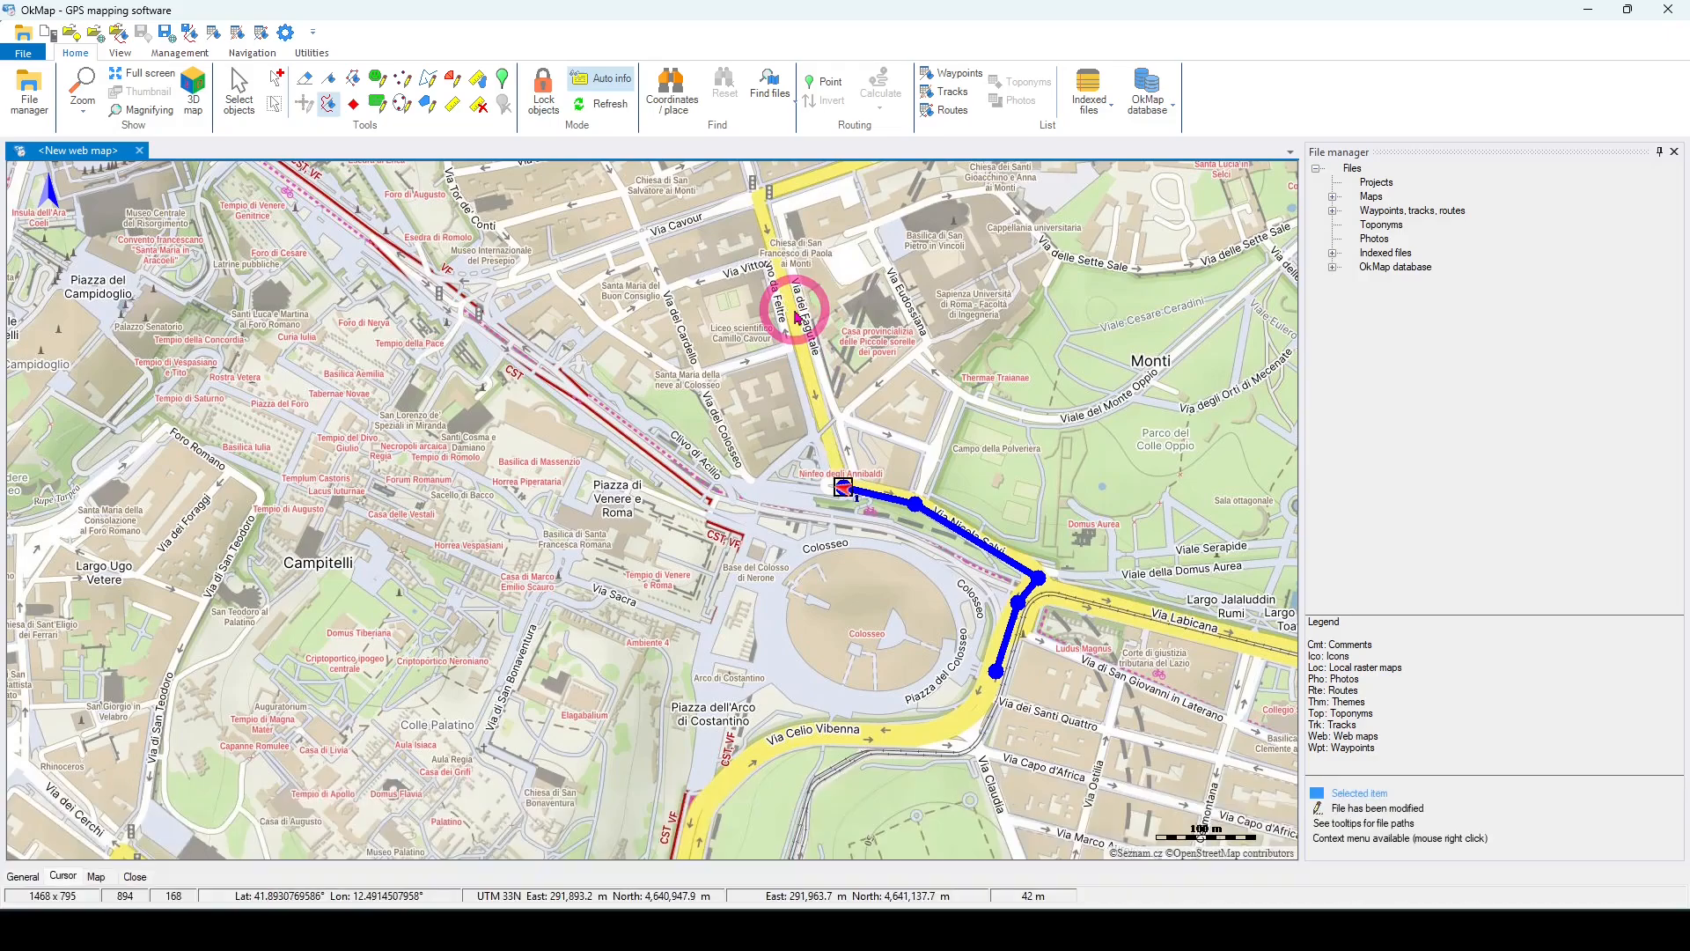
Step: Continue the track west past Clivo di Acilio and northwest along the avenue to the lower end of Via Cavour
left_click(747, 487)
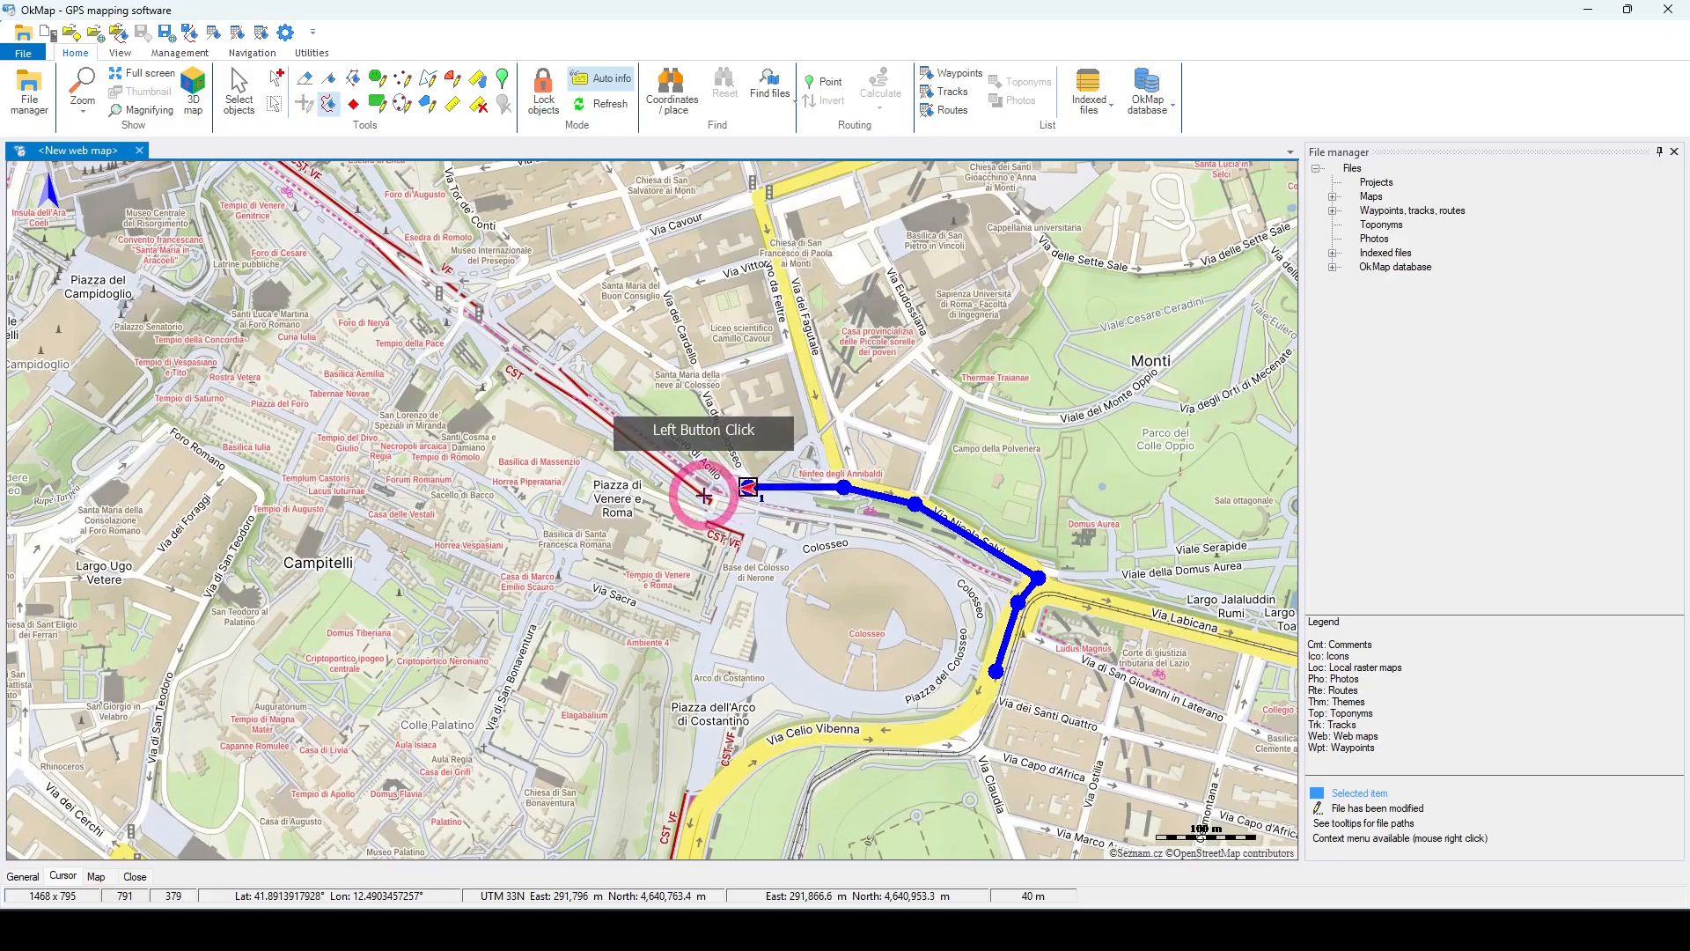
left_click(606, 424)
left_click(519, 359)
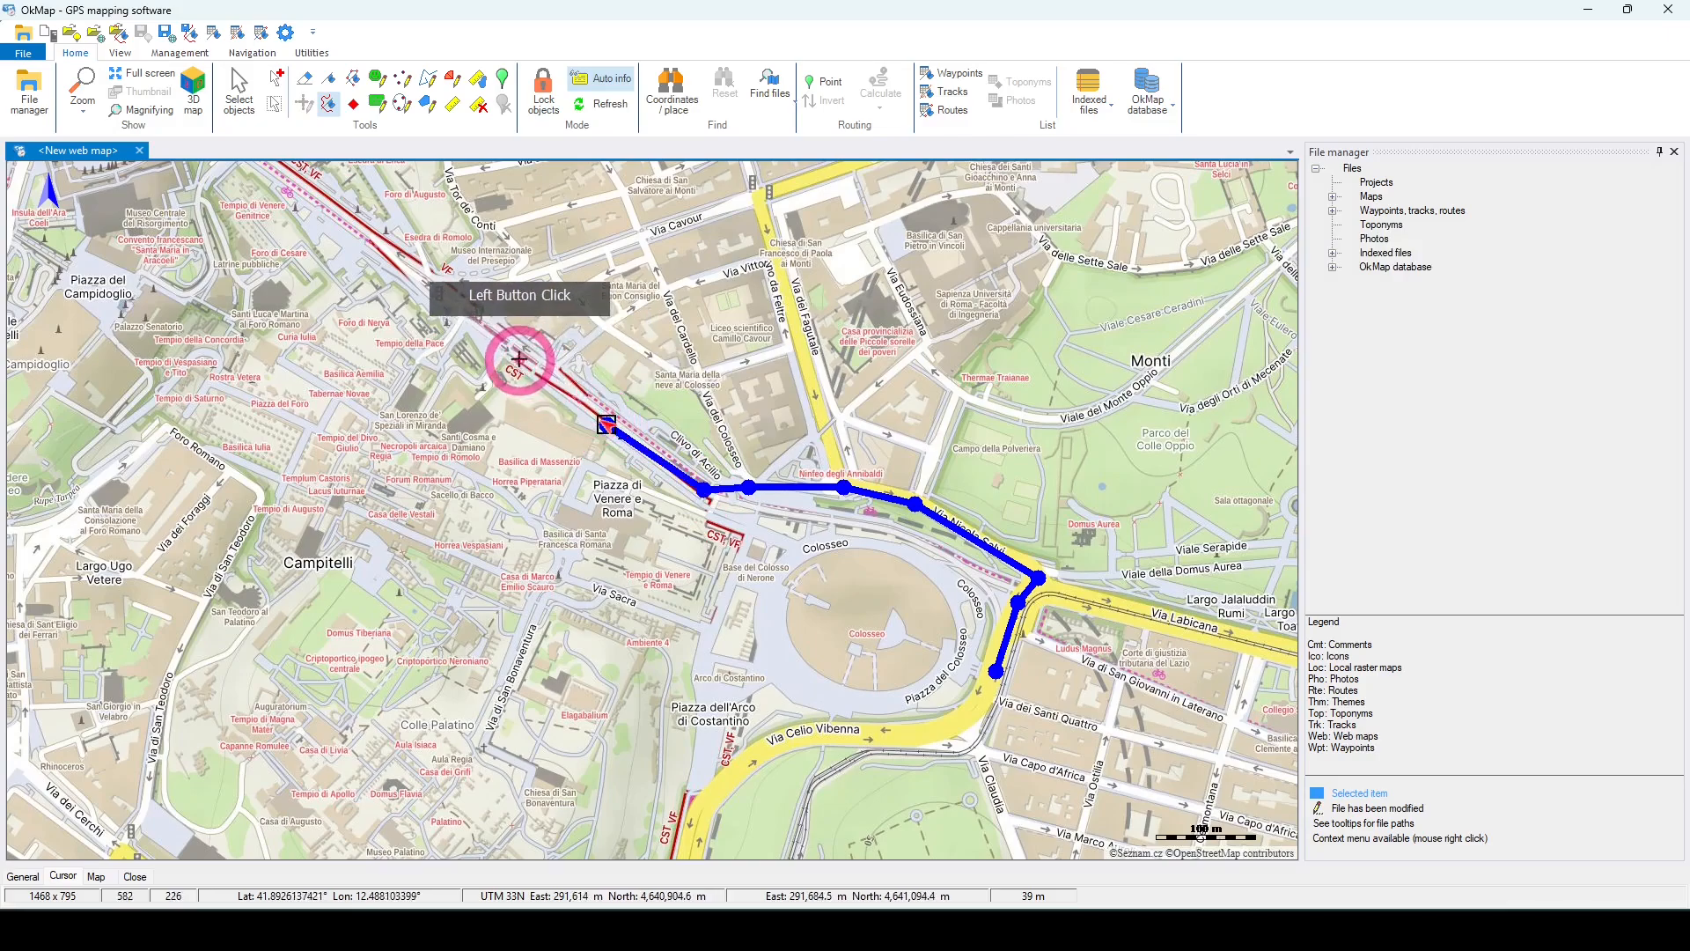
left_click(449, 291)
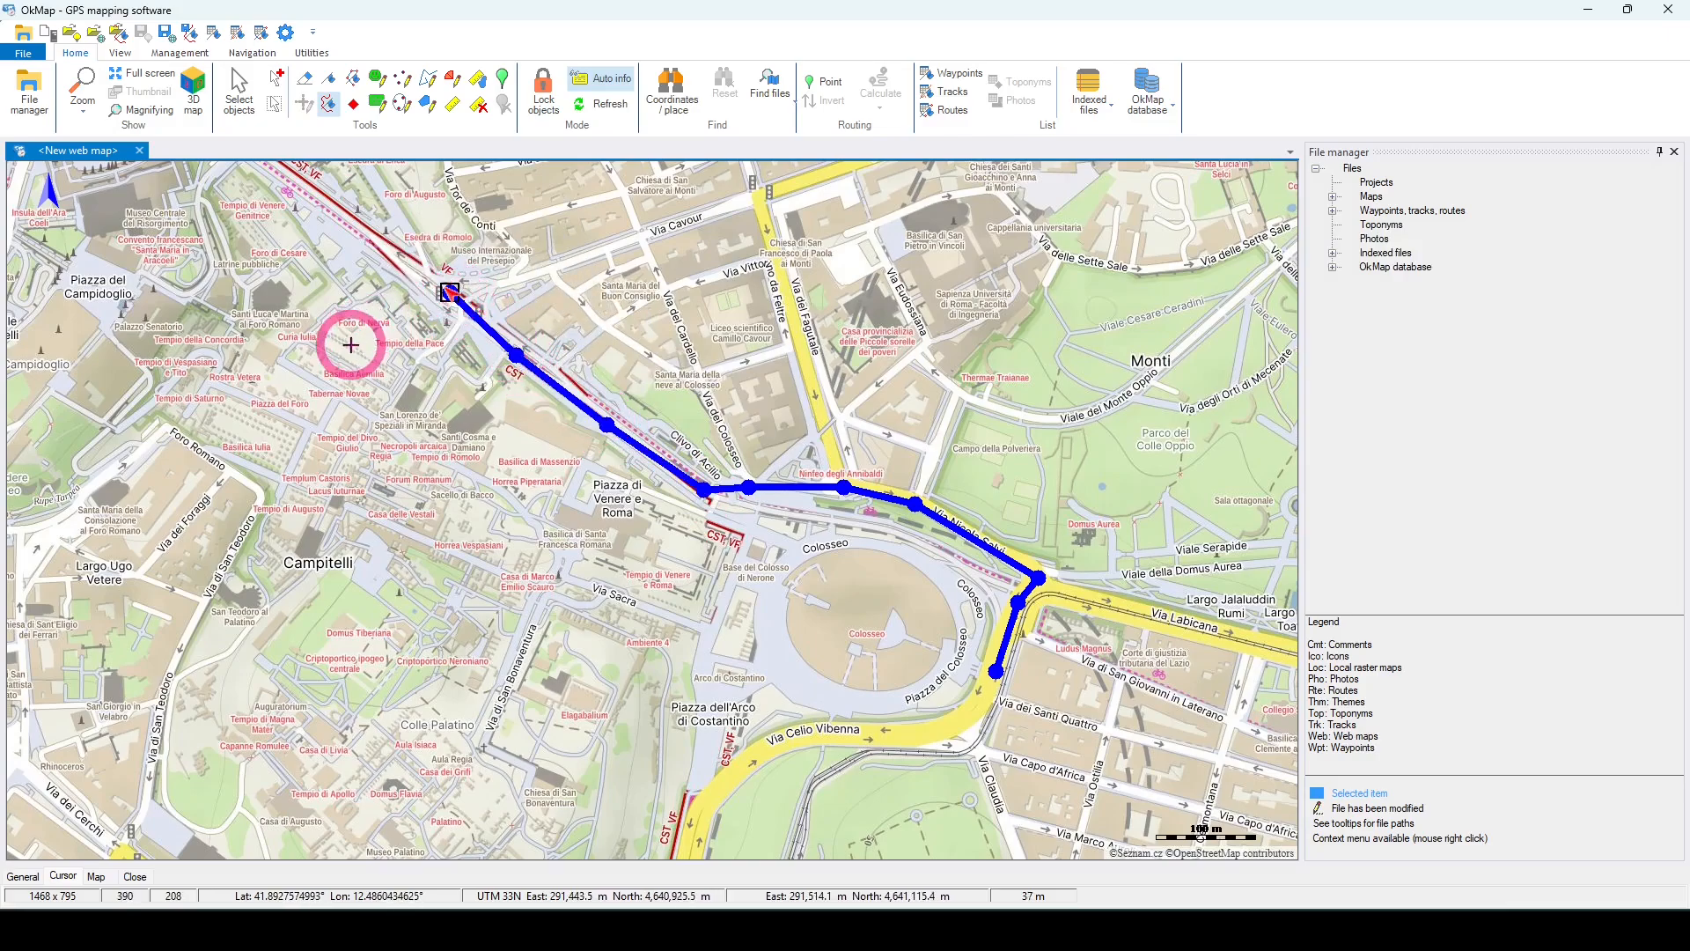
Step: Extend the track freehand along the avenue past Foro di Augusto to just below Foro Traiano, and finish drawing
left_click(361, 173)
left_click(362, 176)
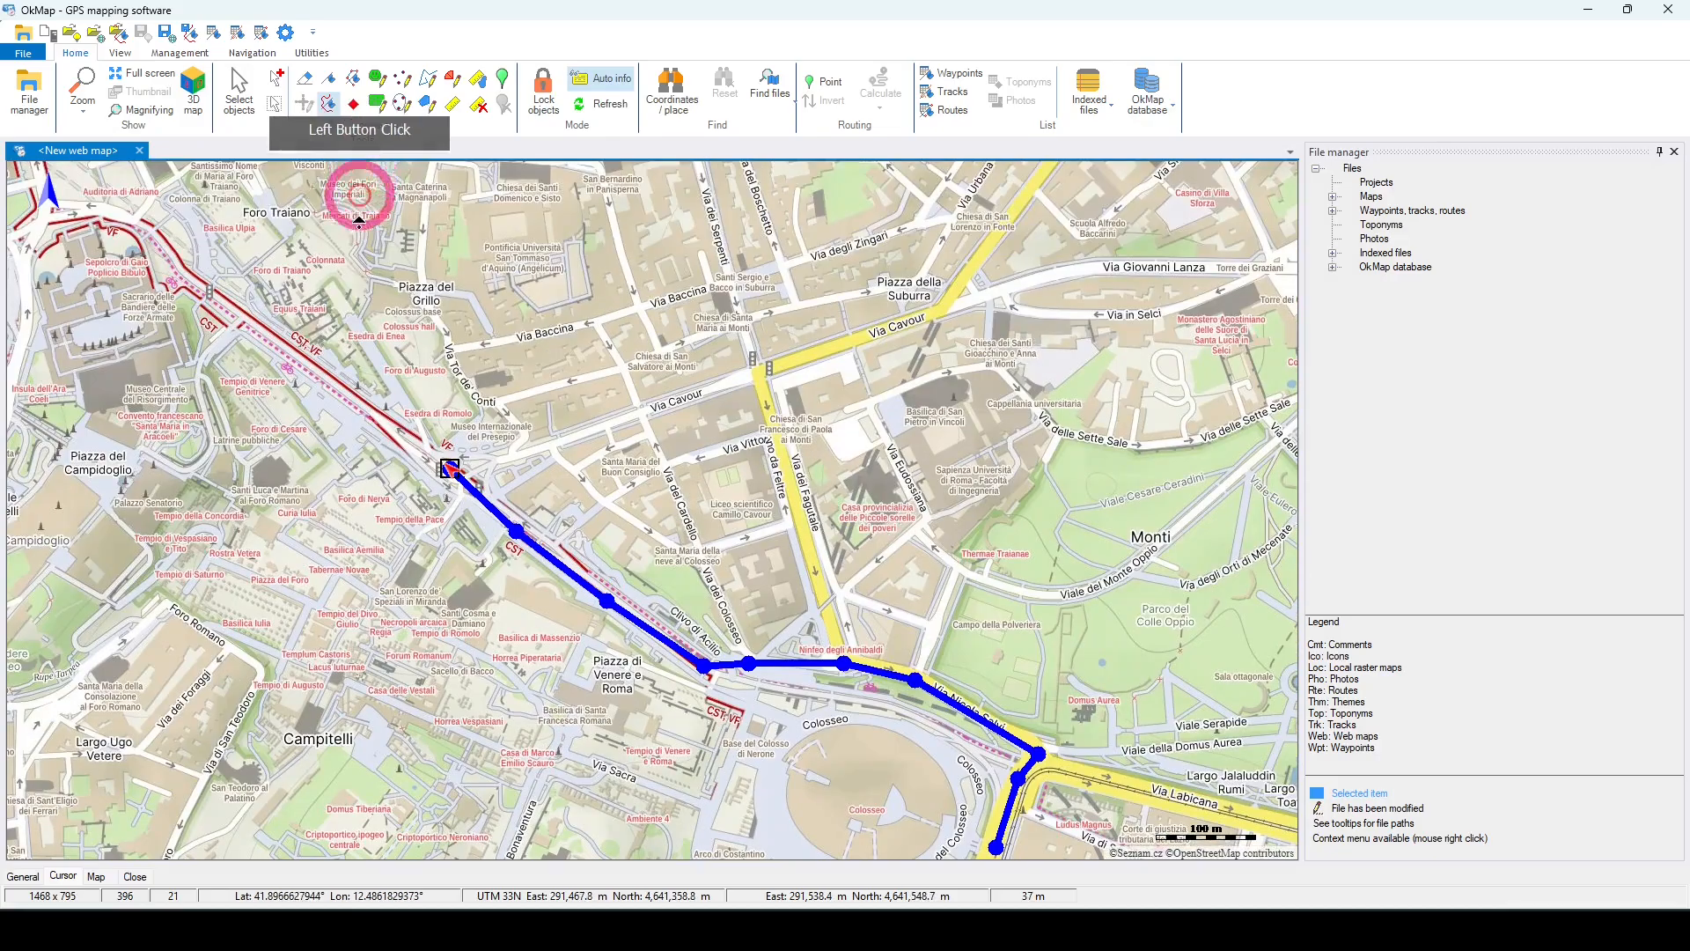
left_click(359, 195)
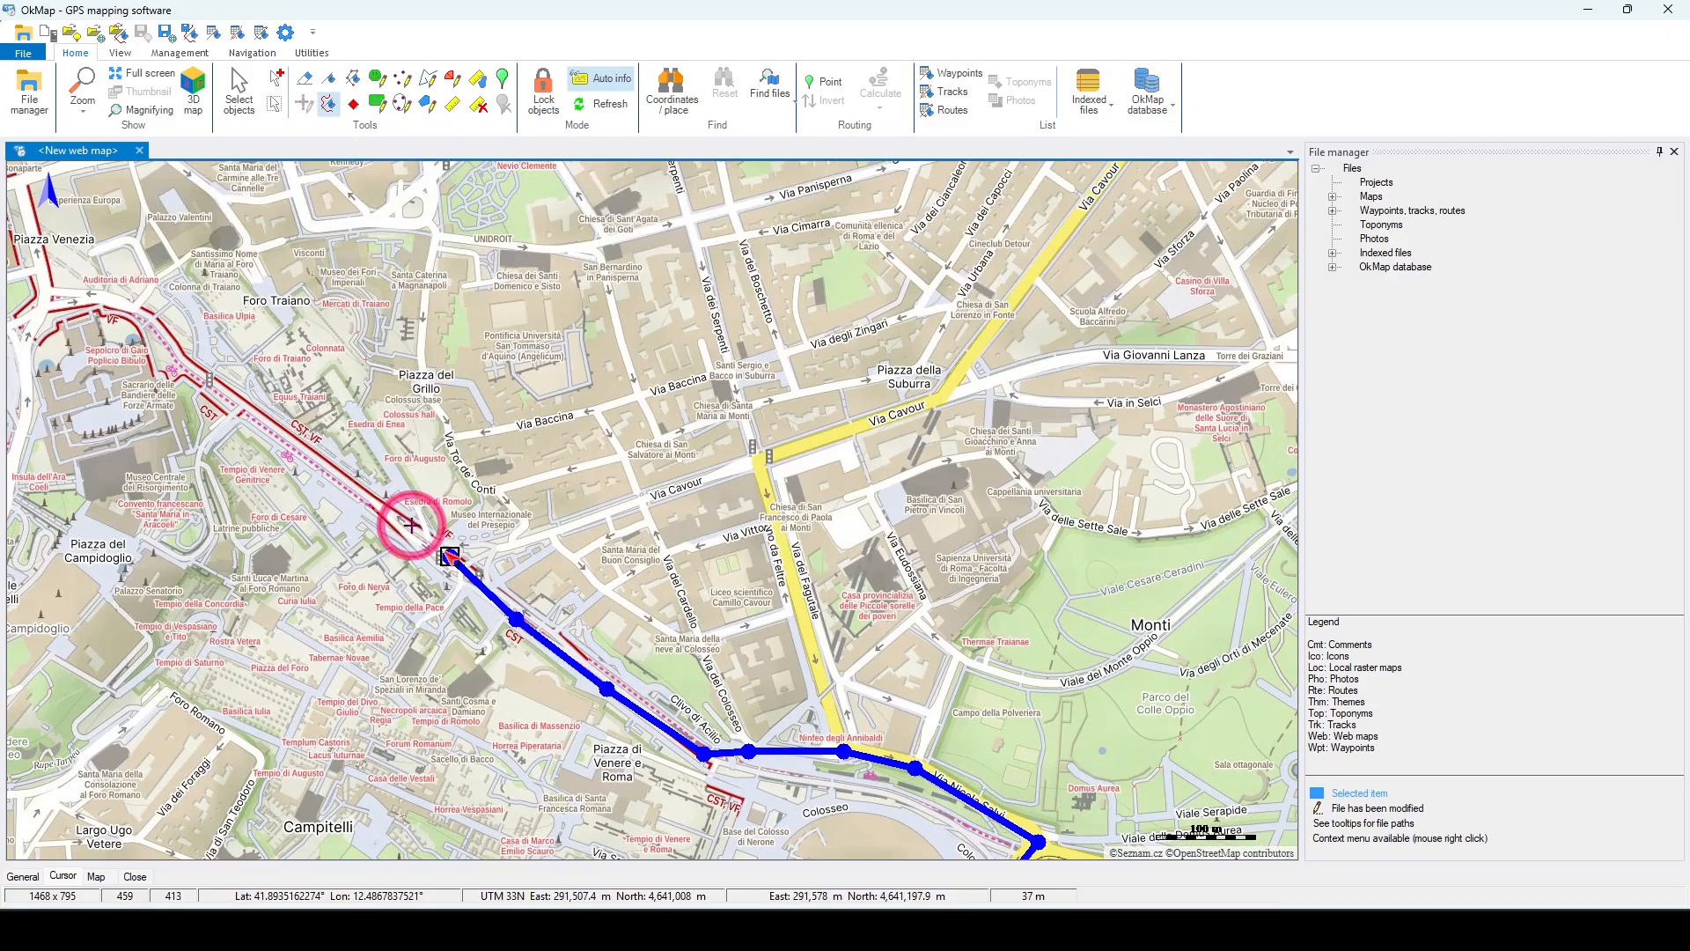
left_click_drag(411, 525, 166, 343)
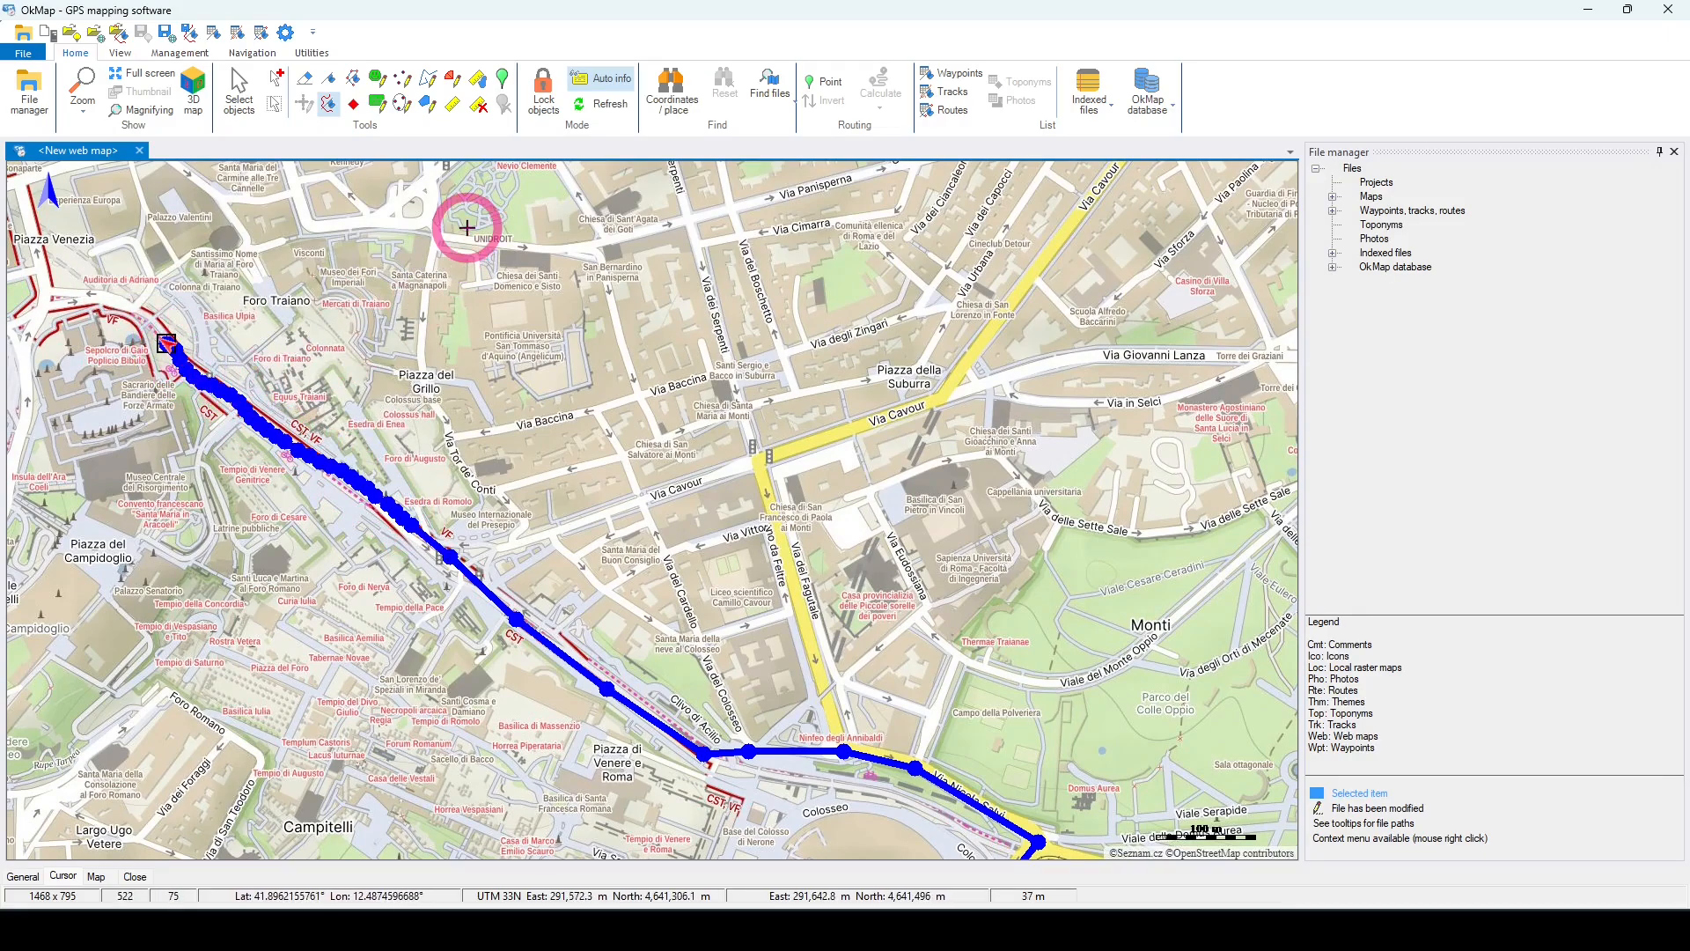
left_click(243, 91)
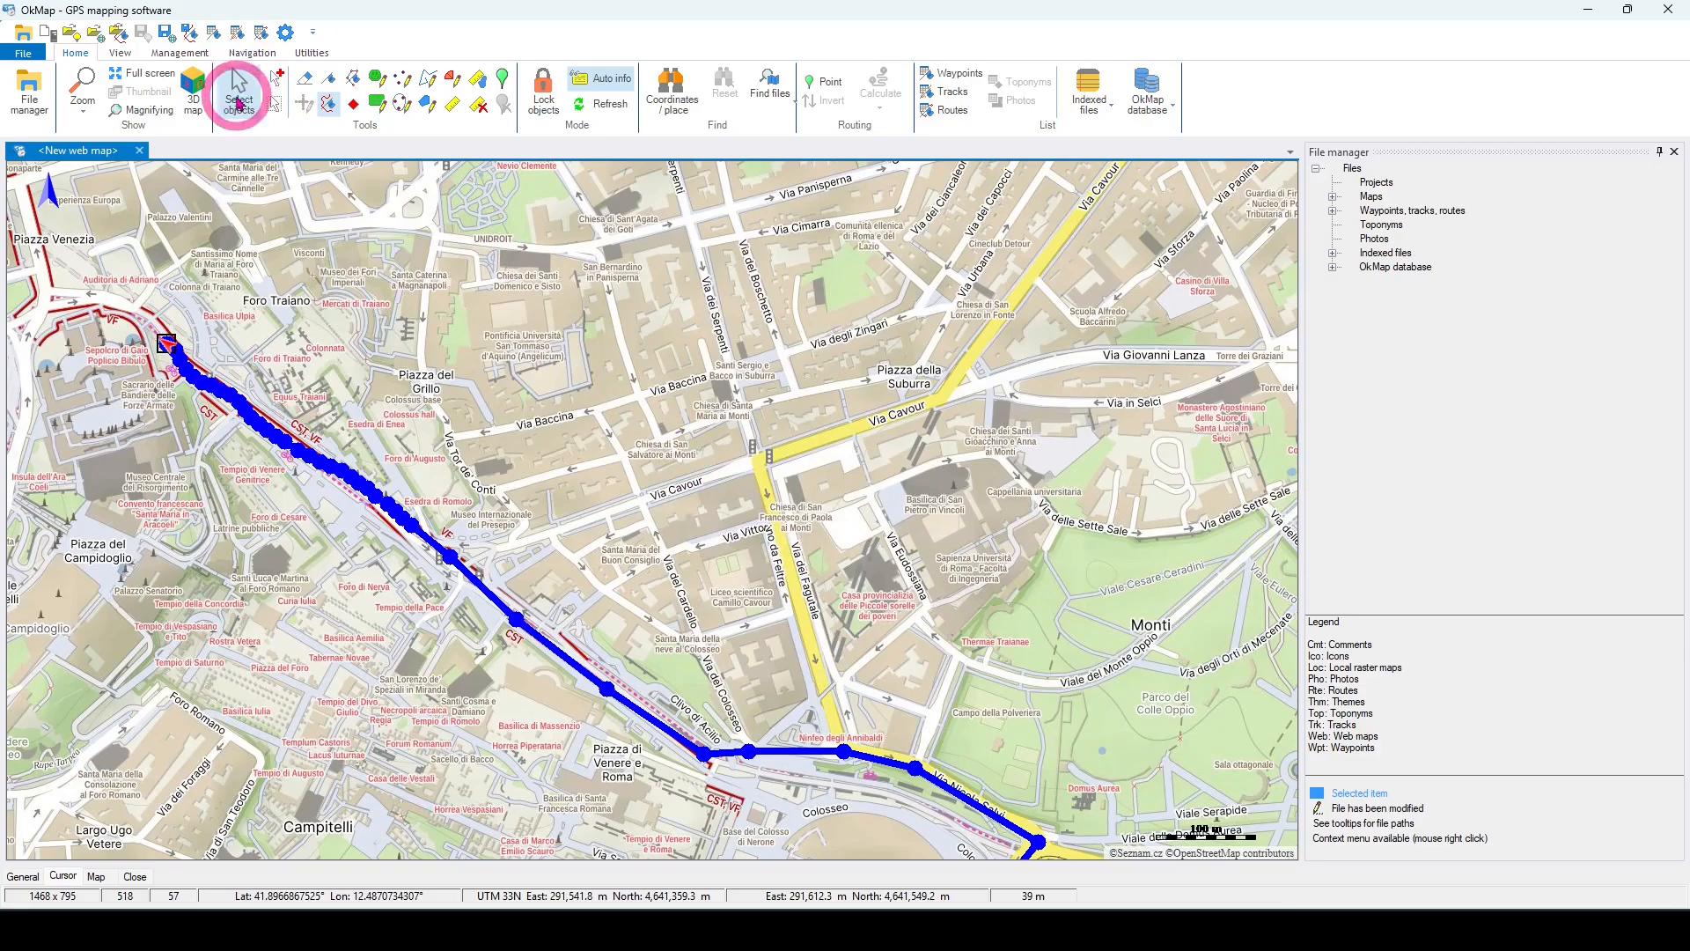
Step: From the track point at the foot of Via del Fagutale, insert four points up that street and southwest along Via Cavour
left_click_drag(1000, 633, 919, 323)
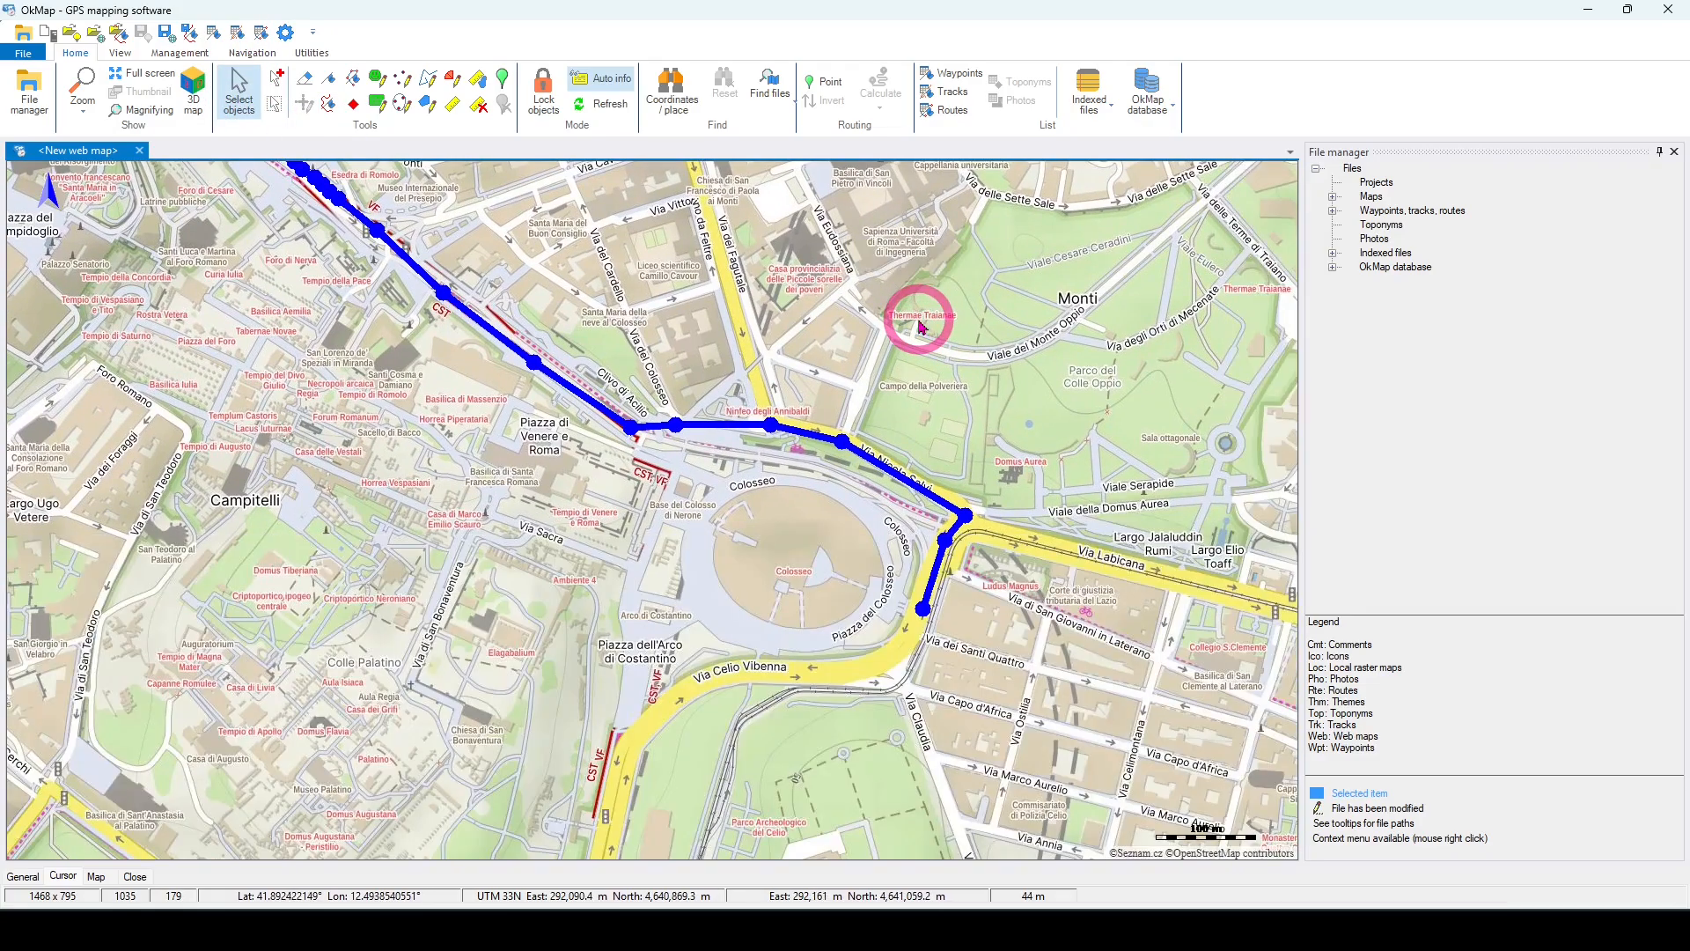
left_click(770, 427)
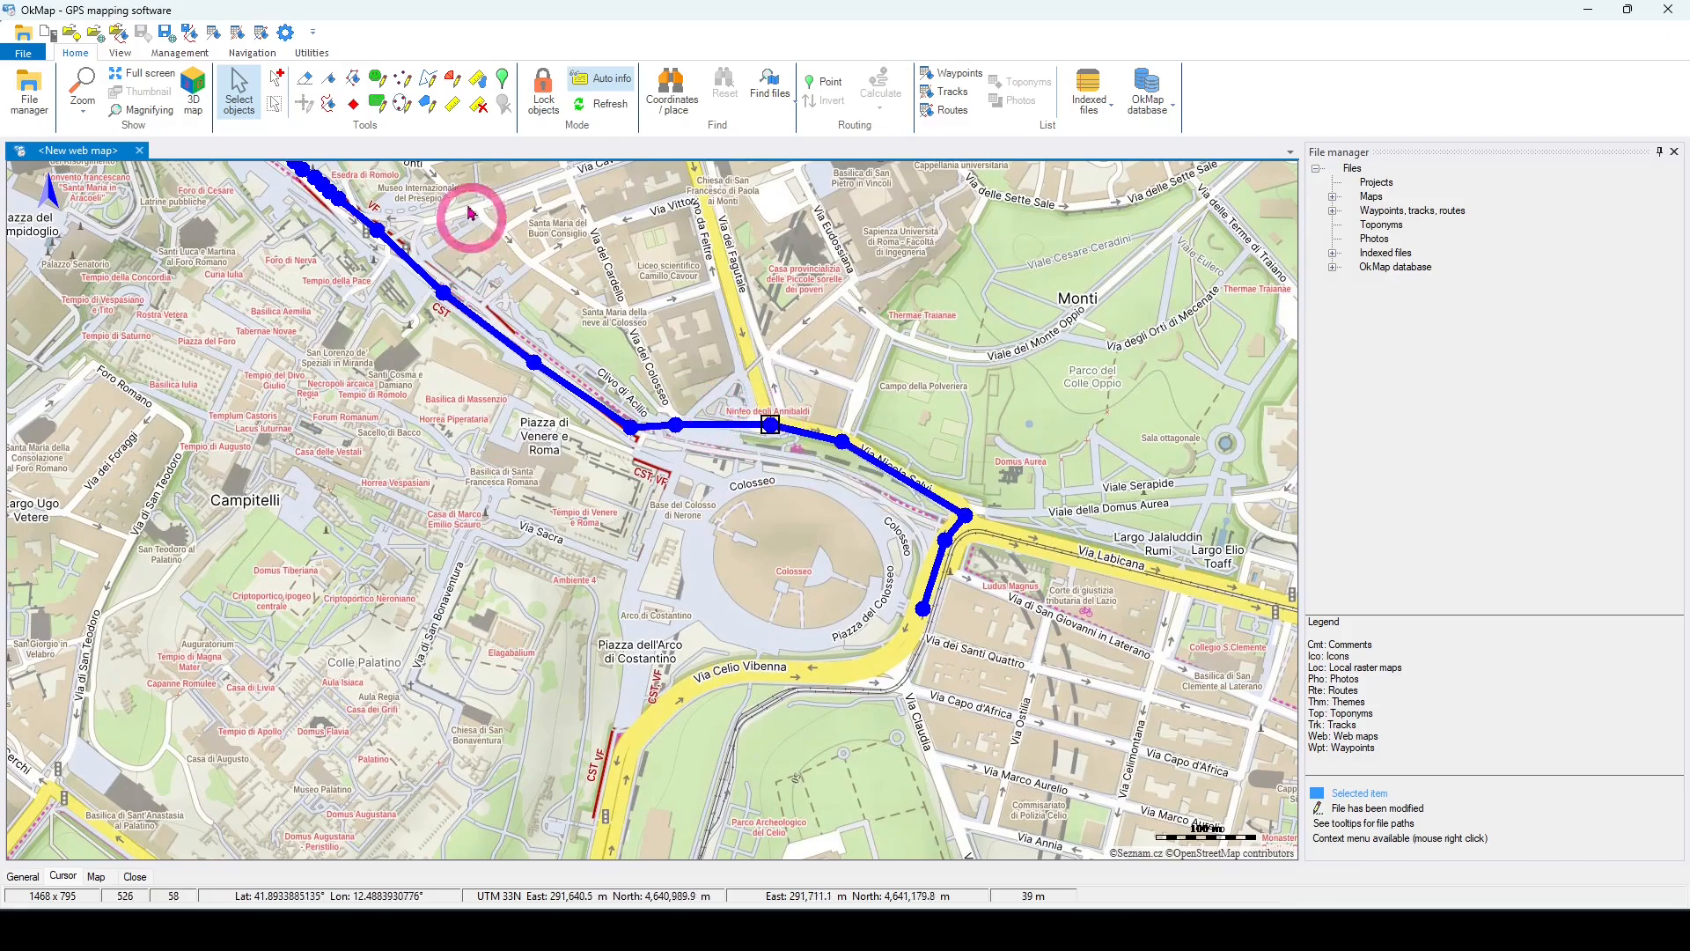
left_click(327, 109)
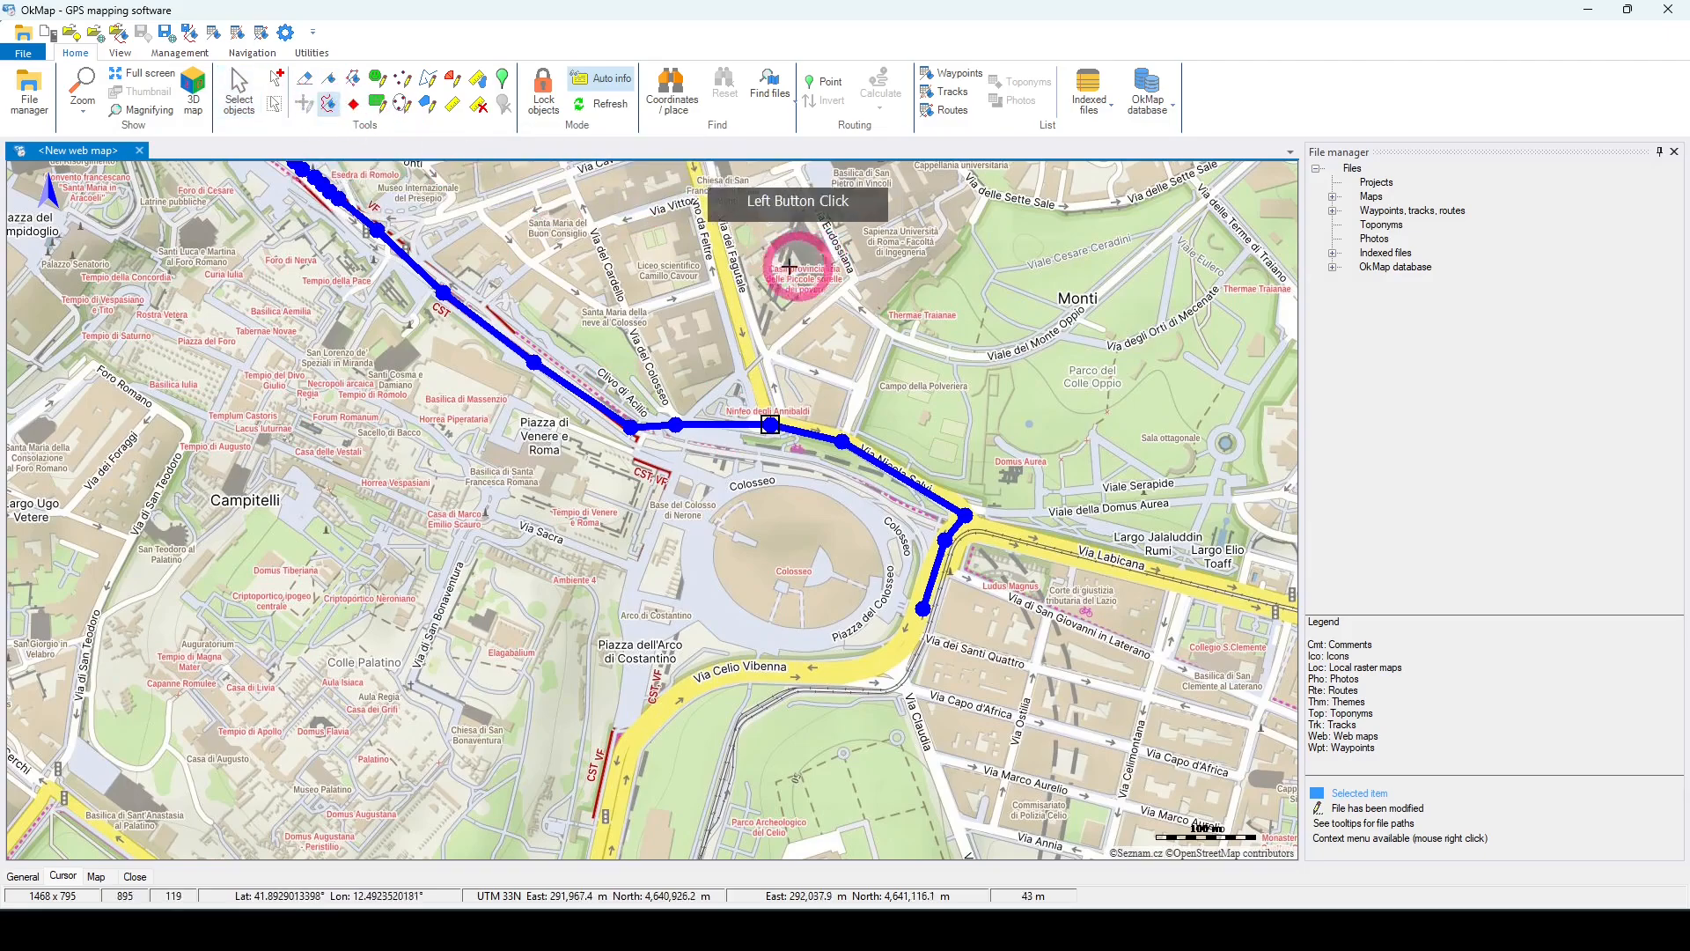
left_click(729, 272)
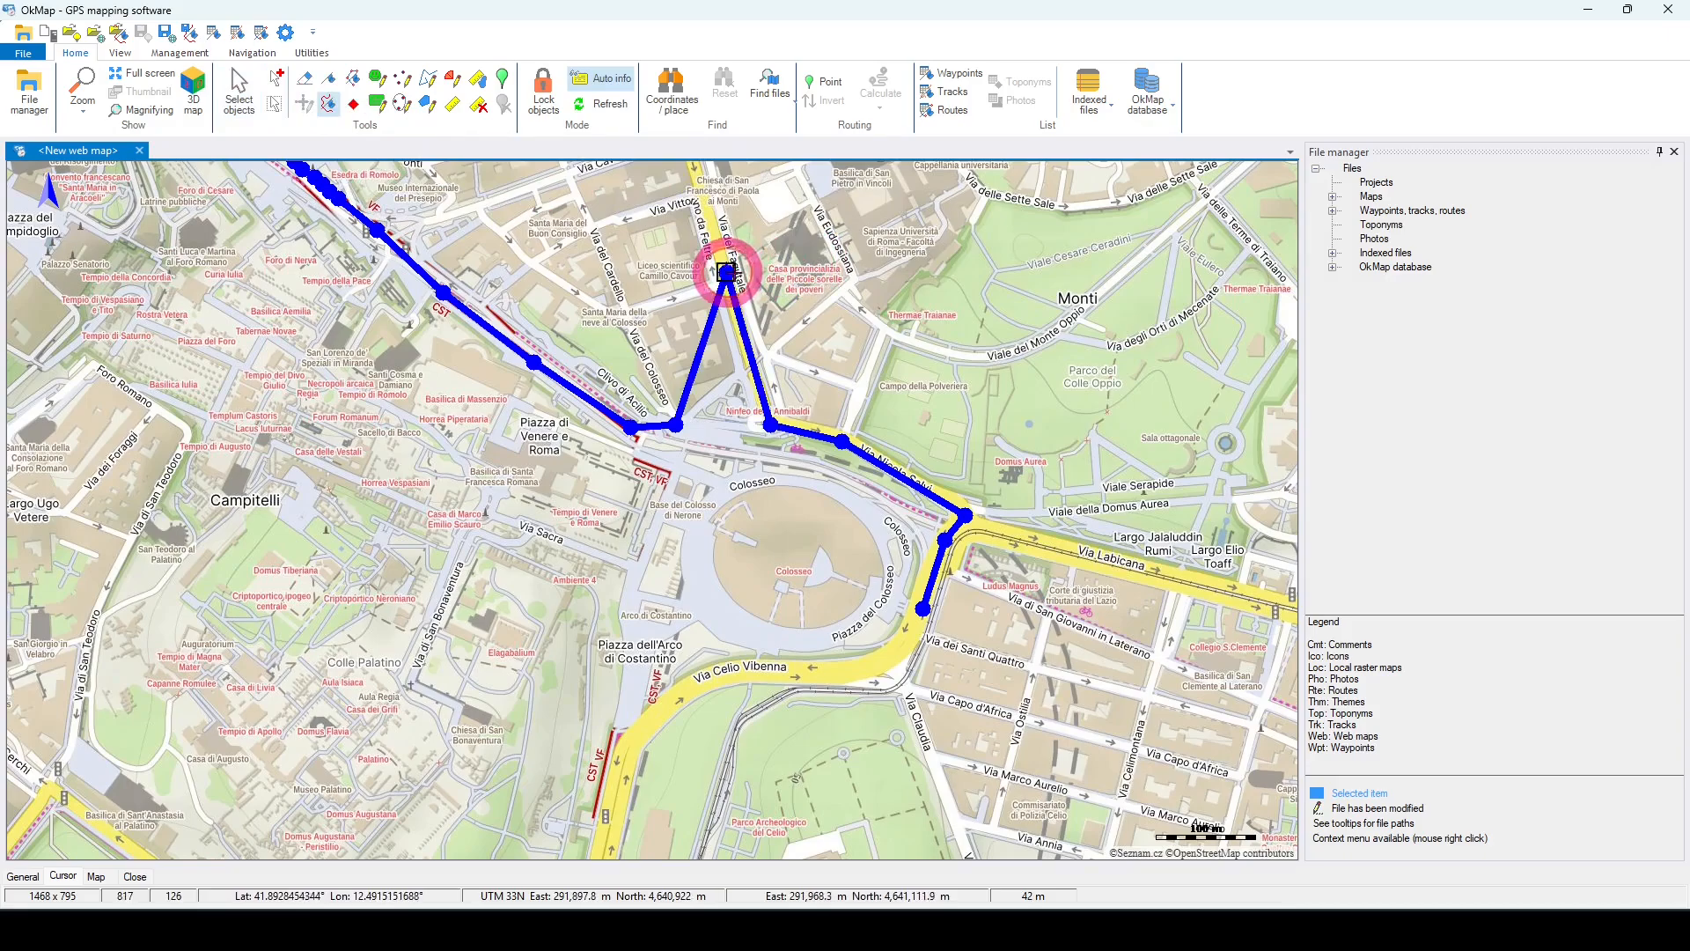
left_click(942, 176)
left_click(942, 176)
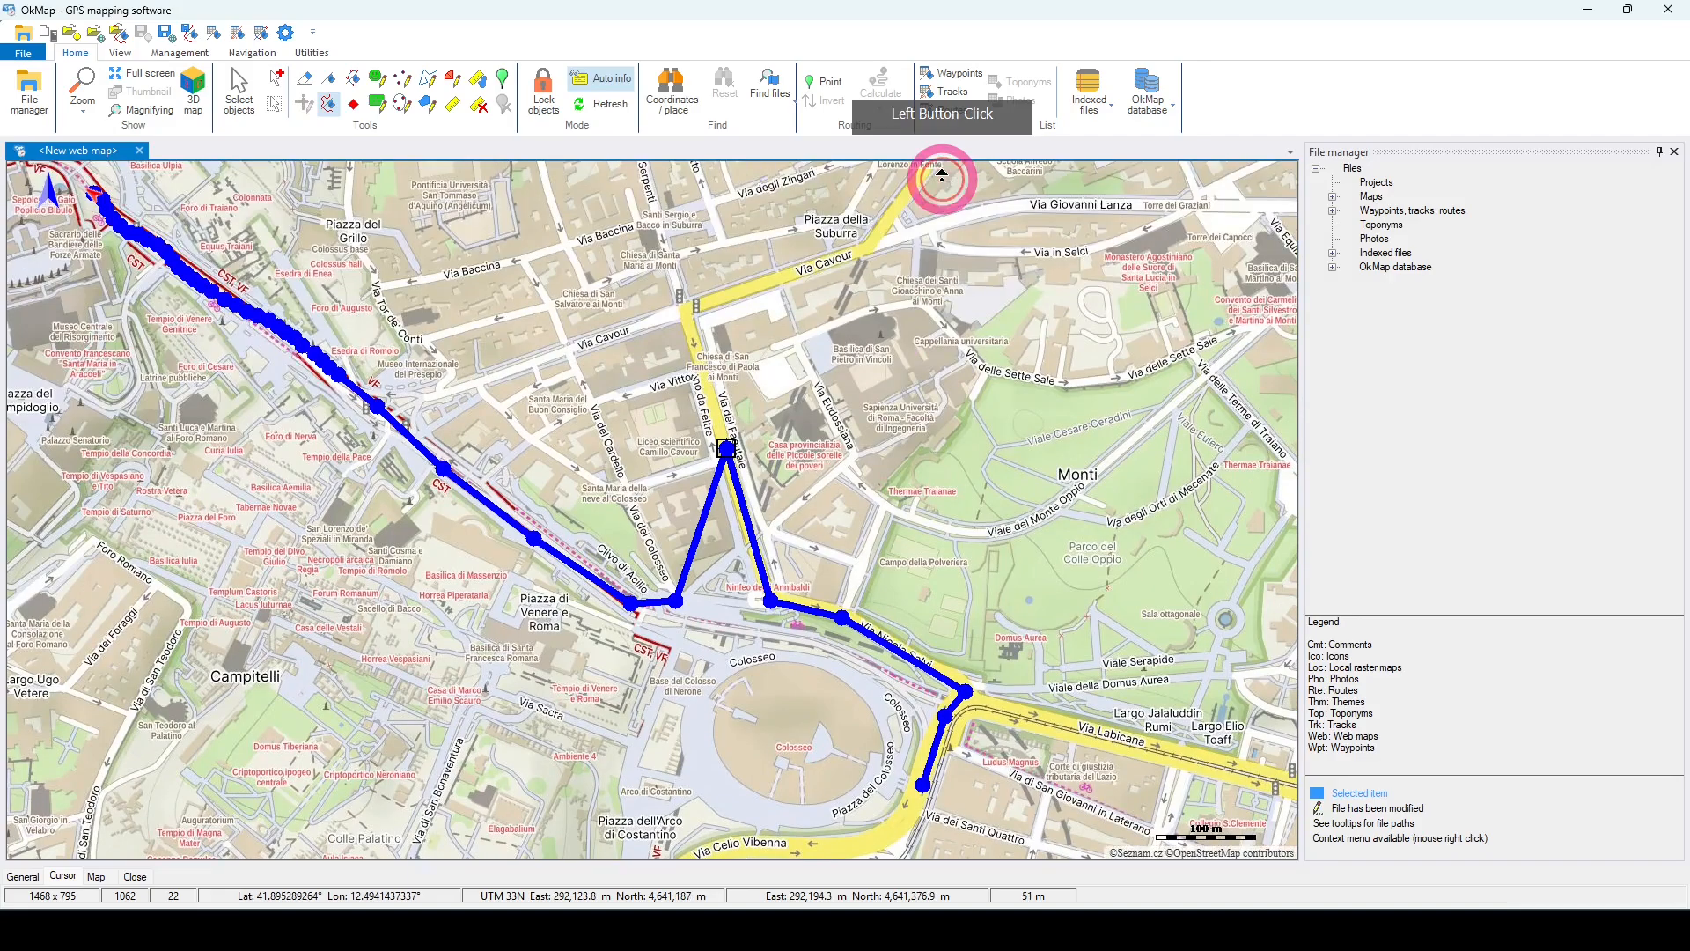
left_click(762, 286)
left_click(686, 306)
left_click(574, 349)
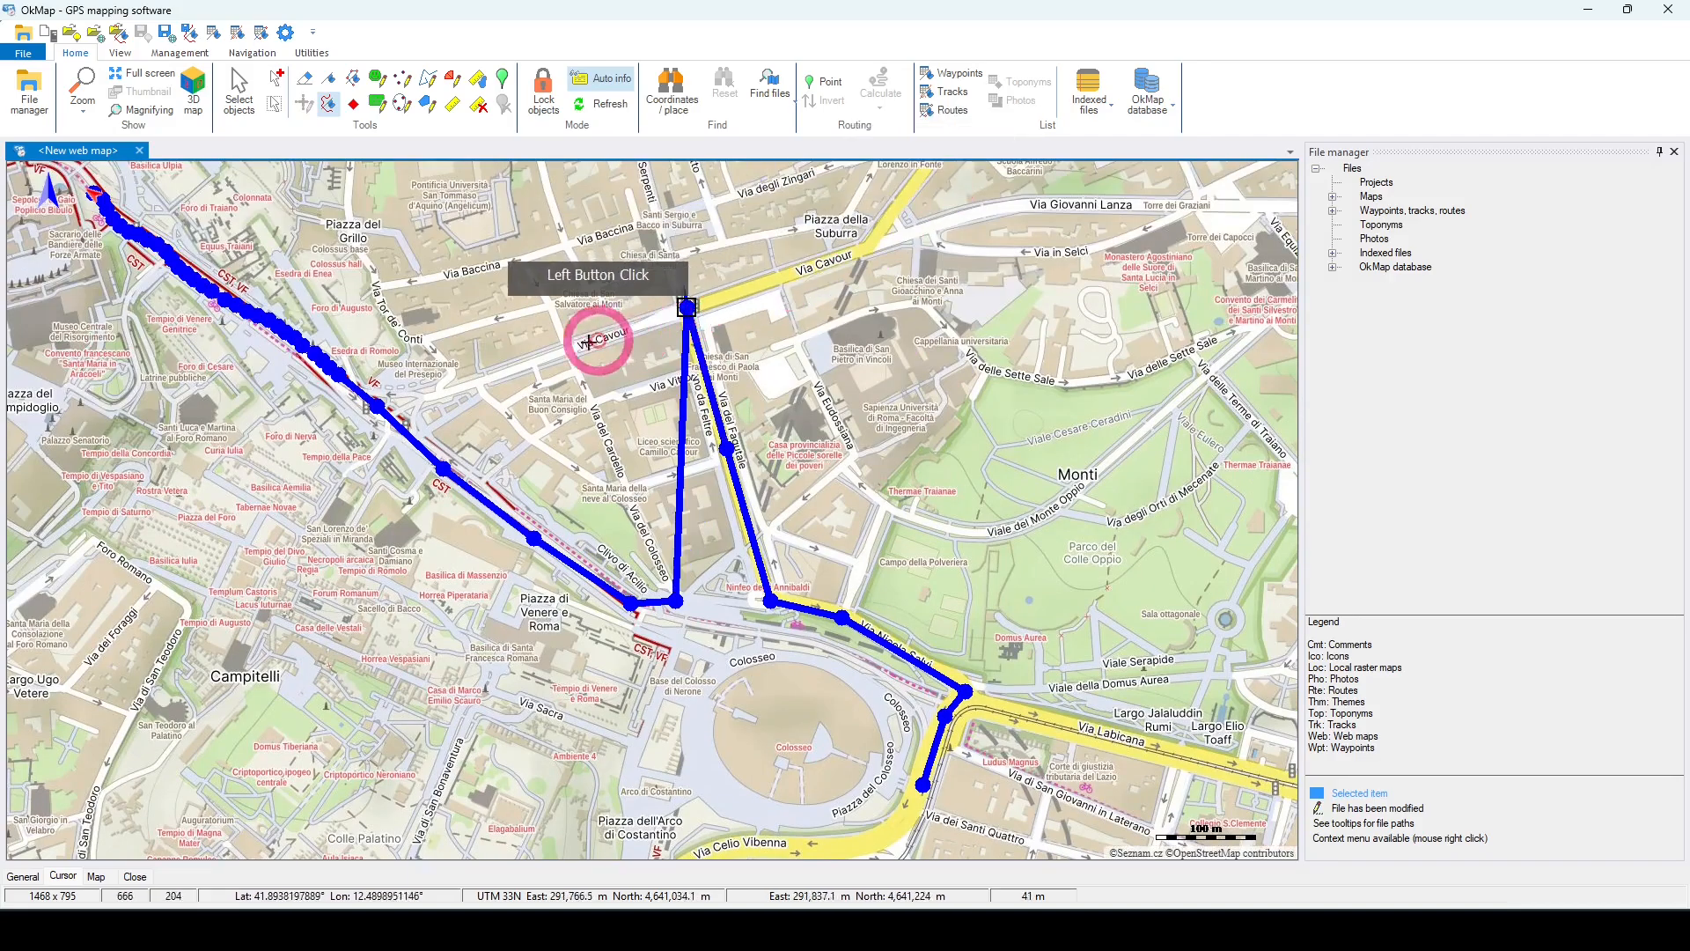
left_click(453, 391)
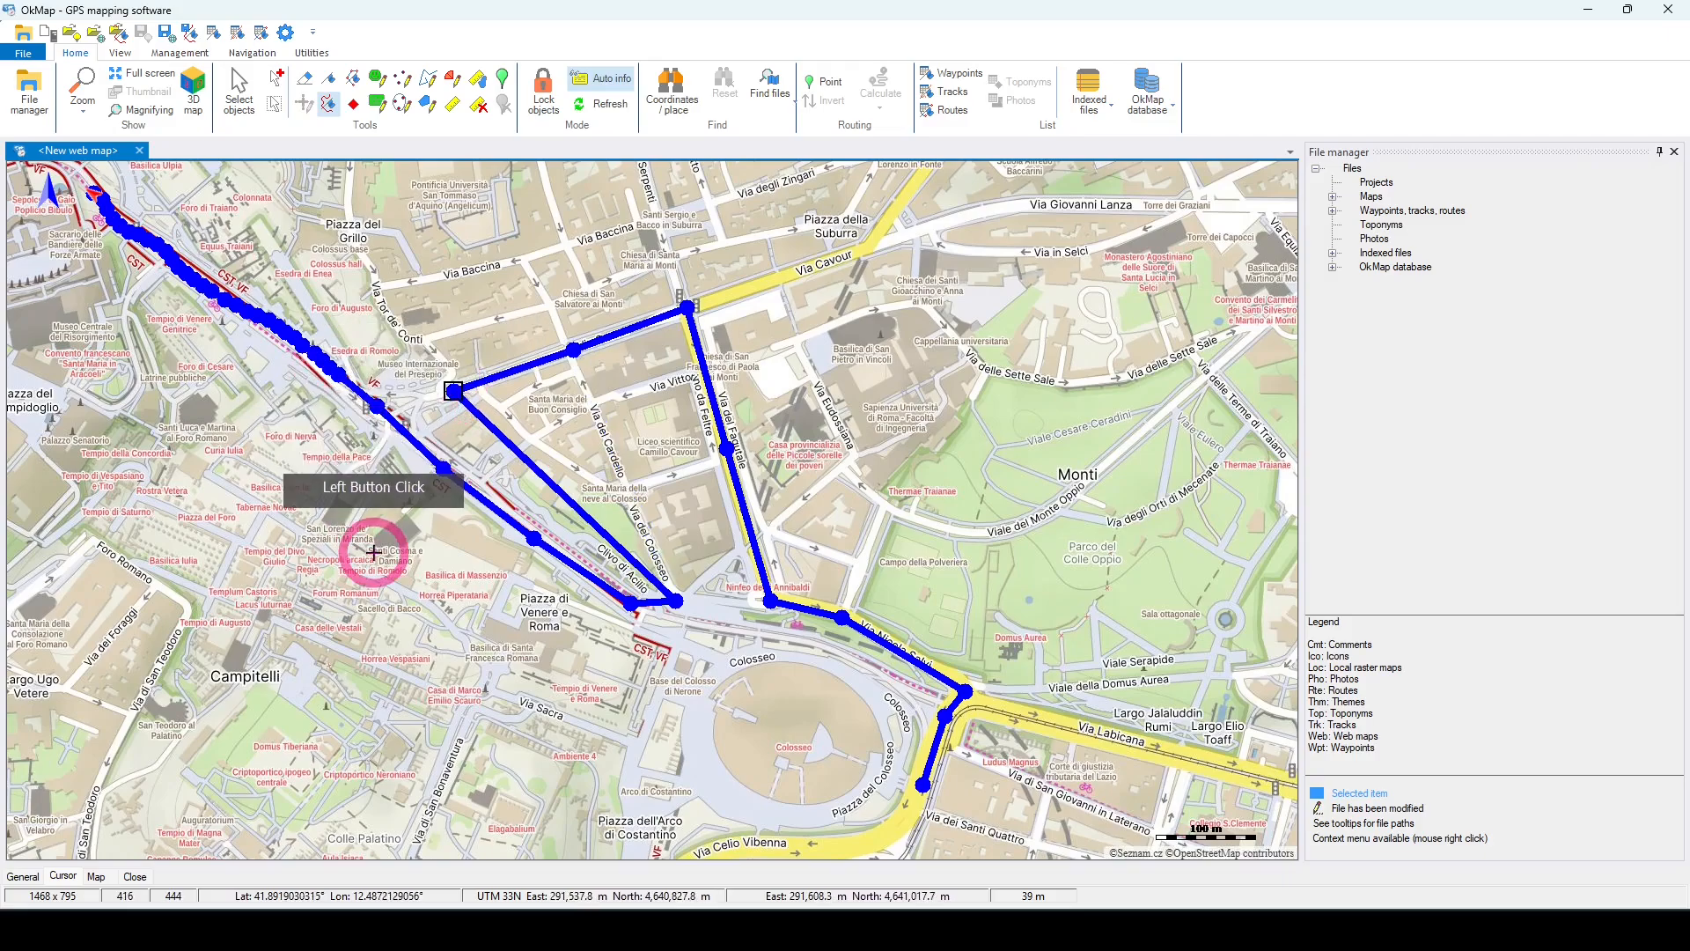
left_click(240, 99)
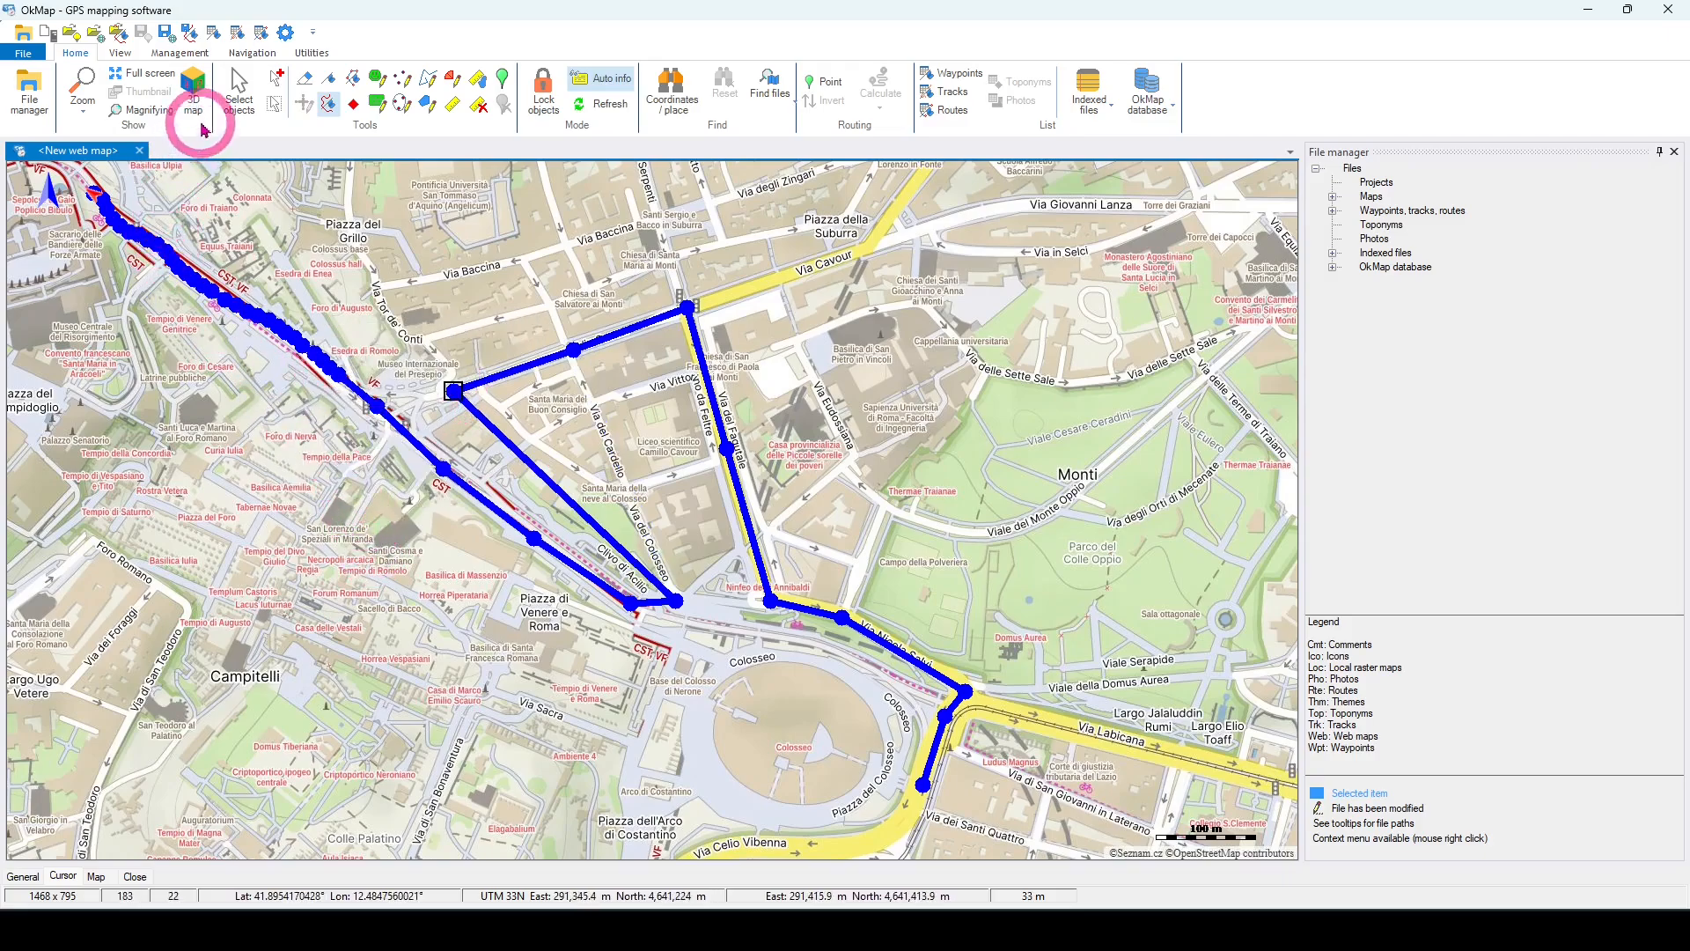
left_click(244, 96)
Step: Delete the four old track points between the lower end of Via Cavour and the north side of the Colosseo
left_click(485, 462)
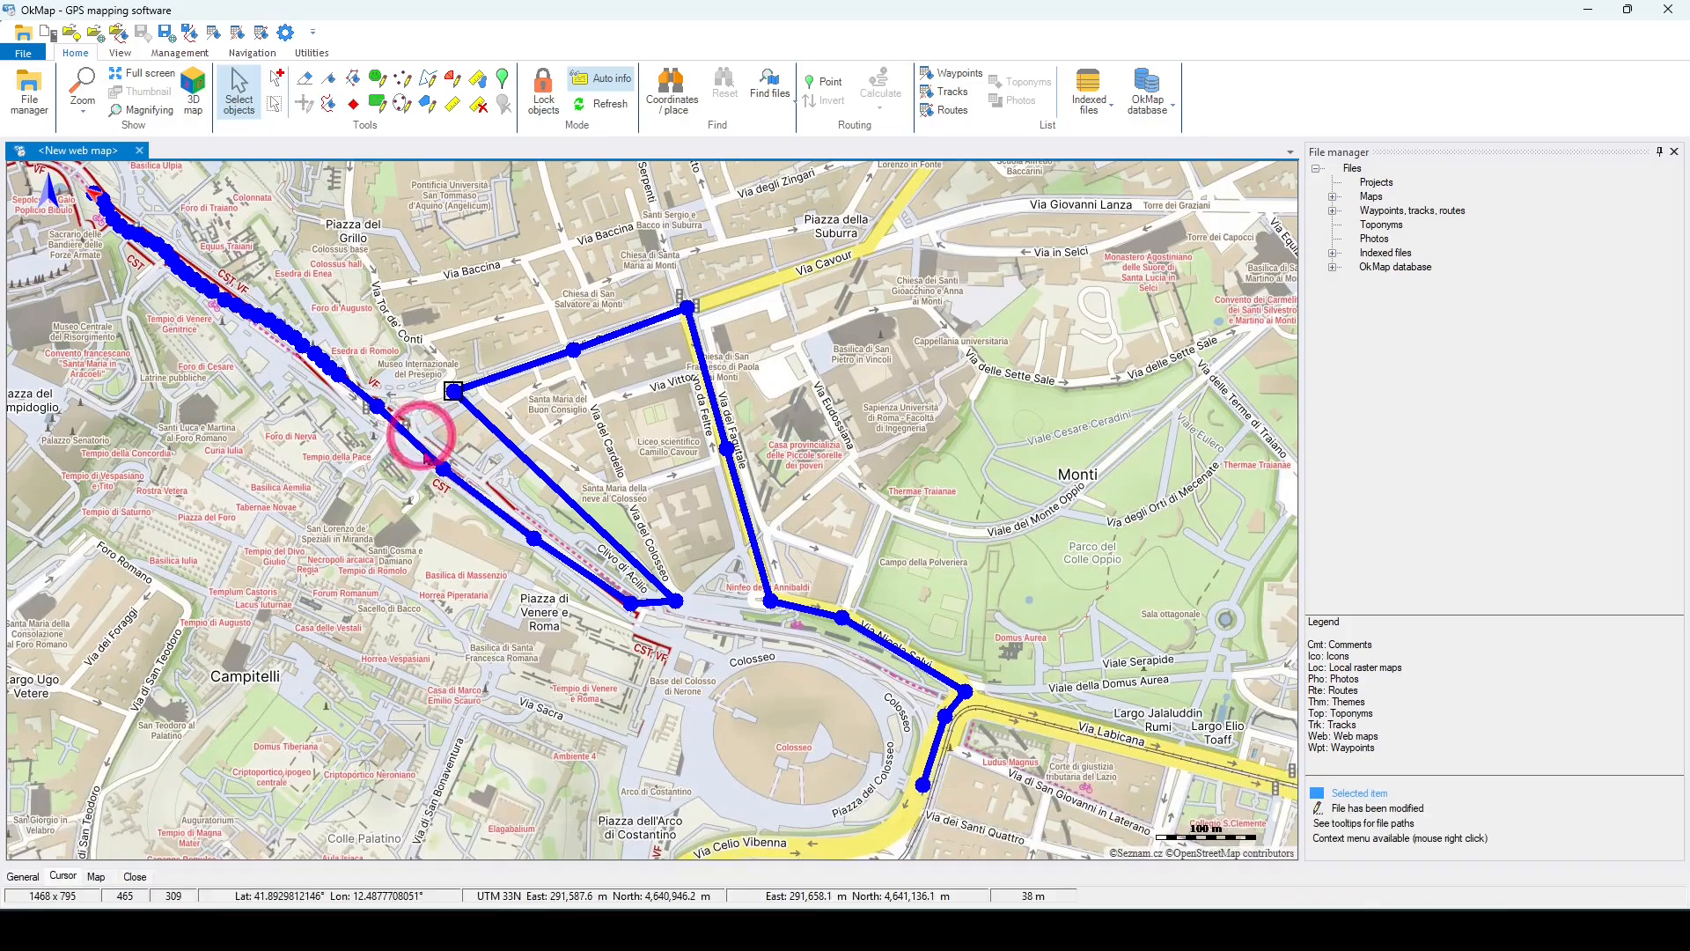
left_click_drag(417, 433, 704, 657)
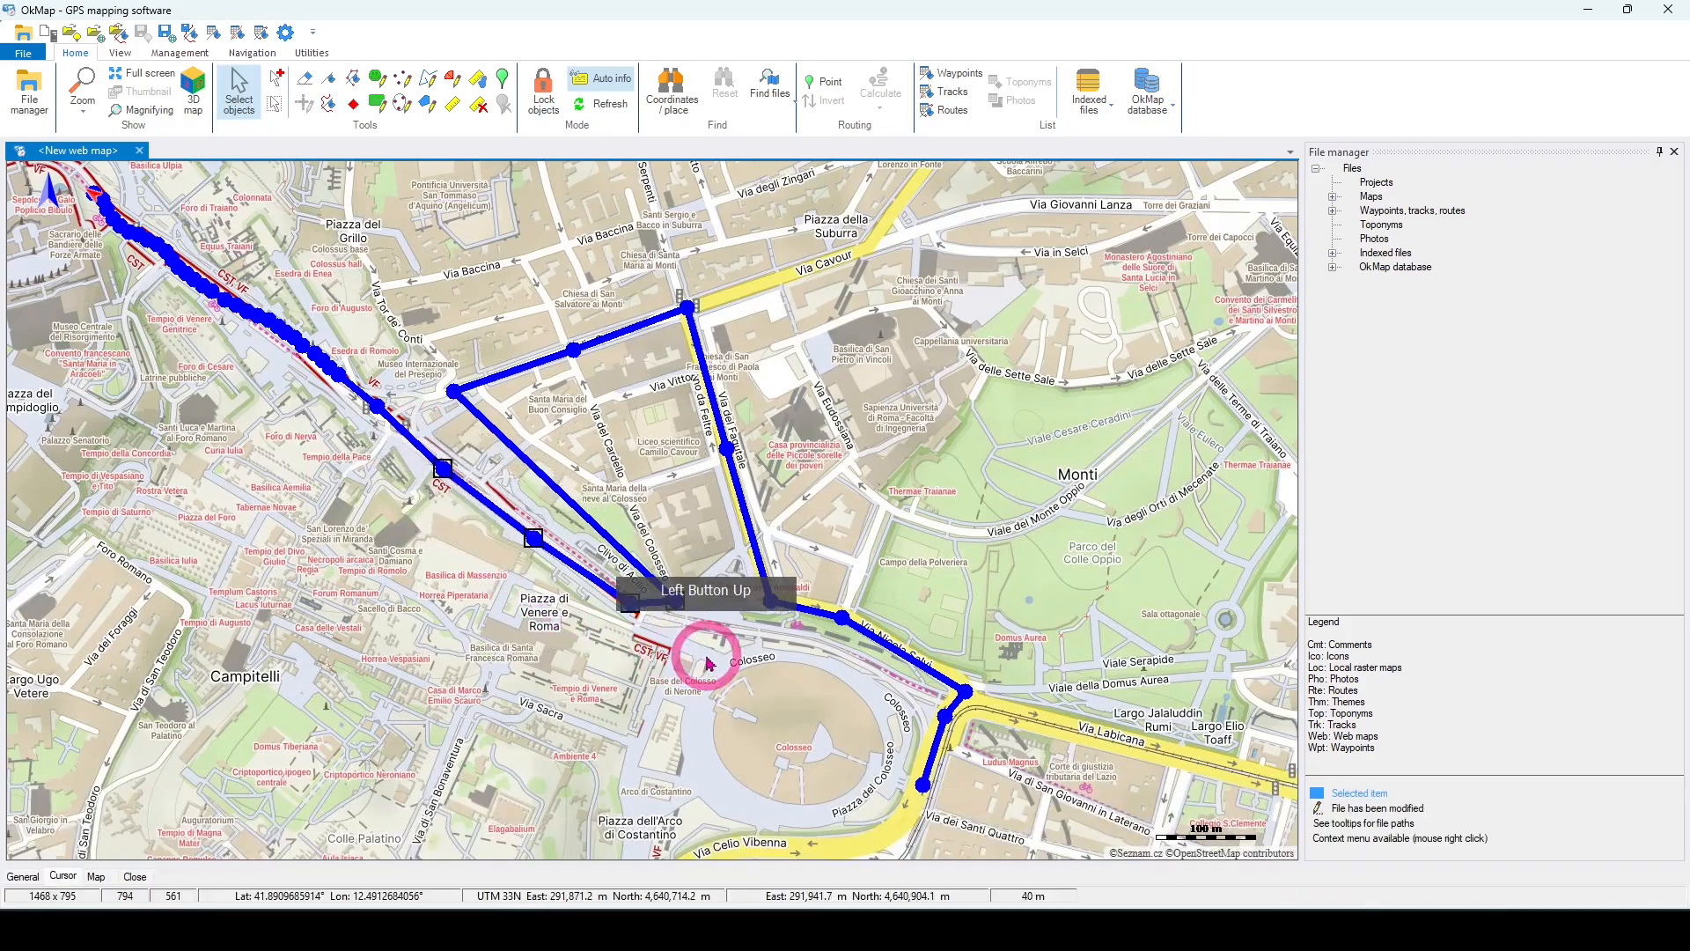
right_click(564, 746)
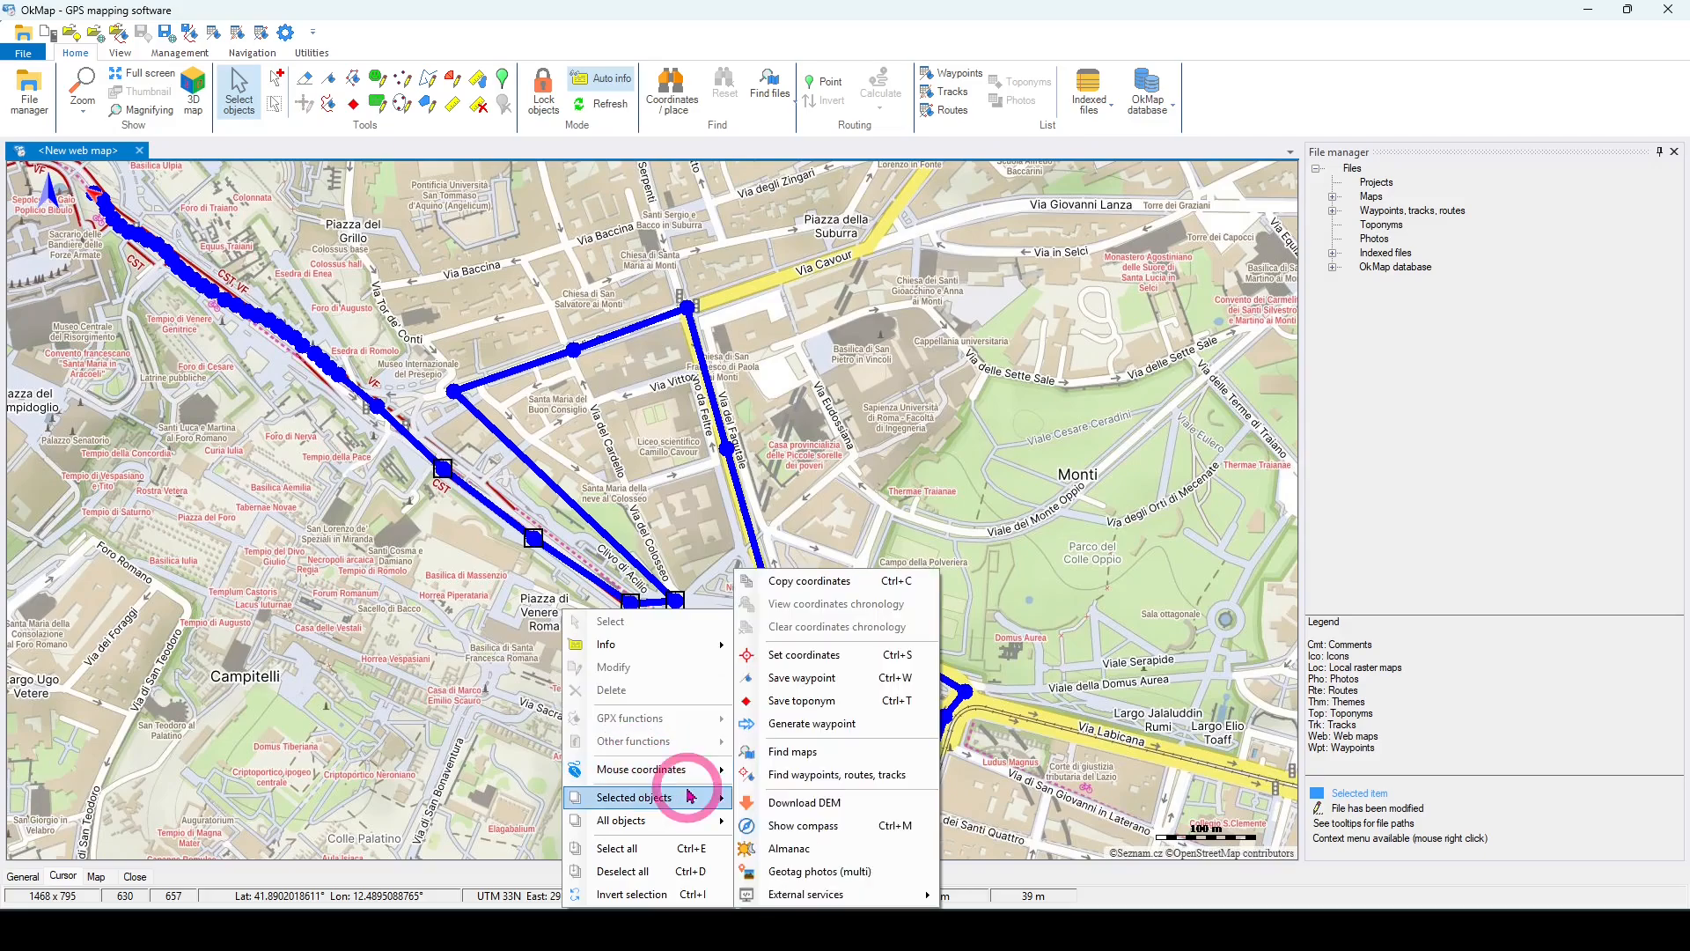
mouse_move(695, 797)
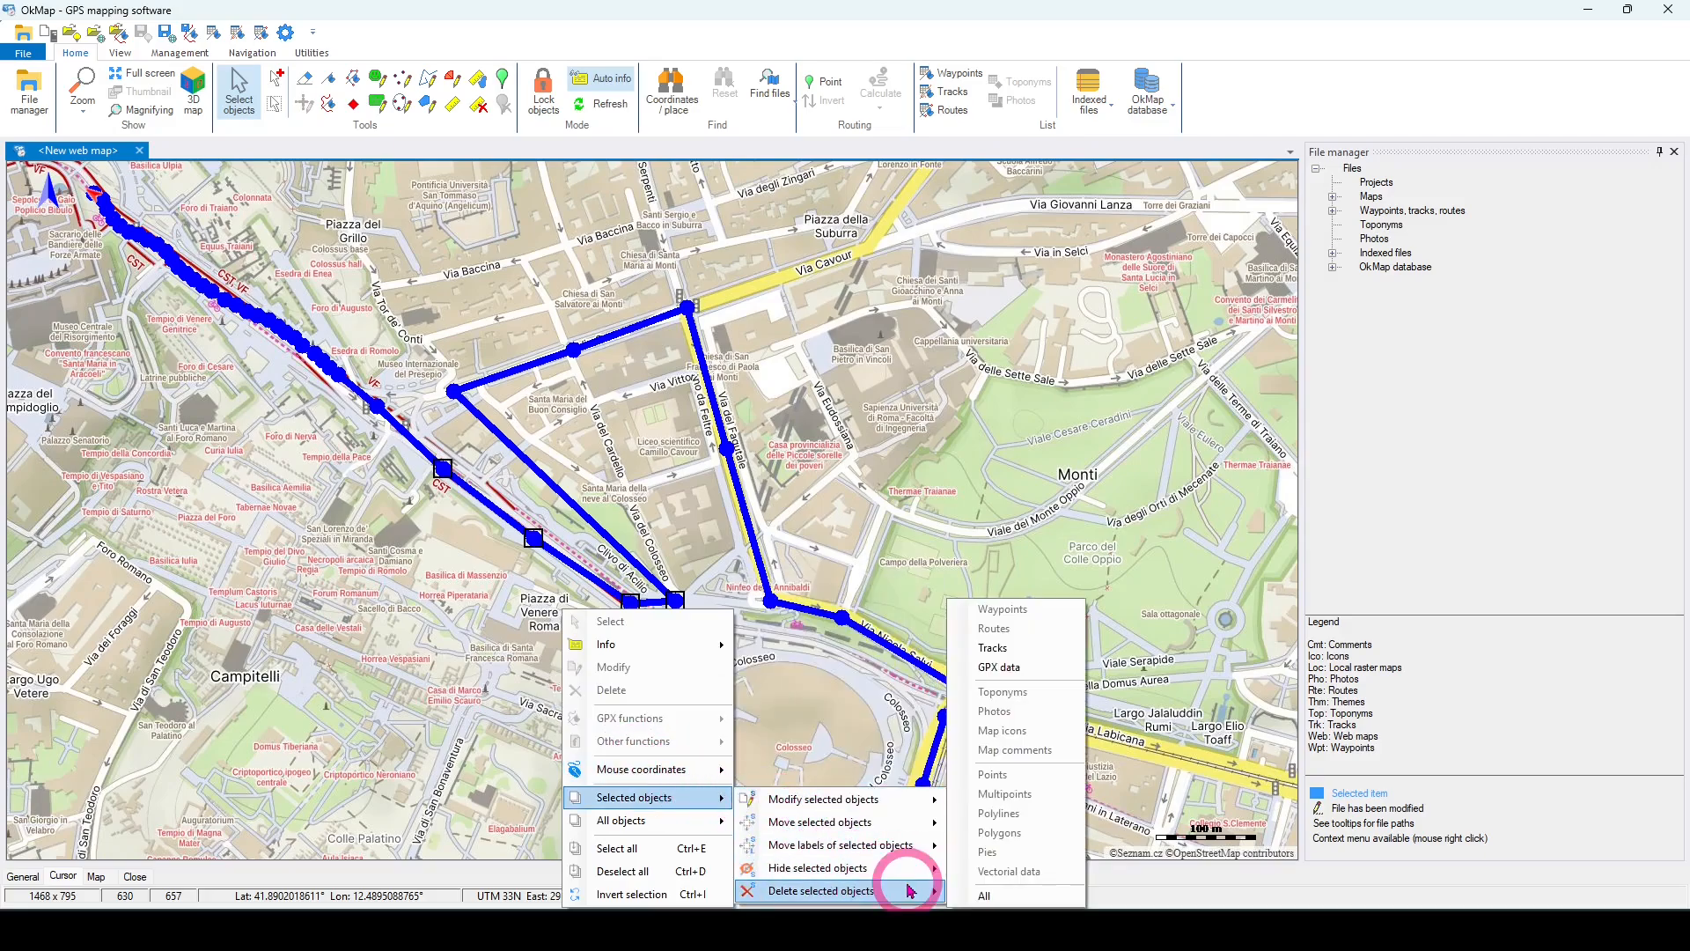
mouse_move(906, 890)
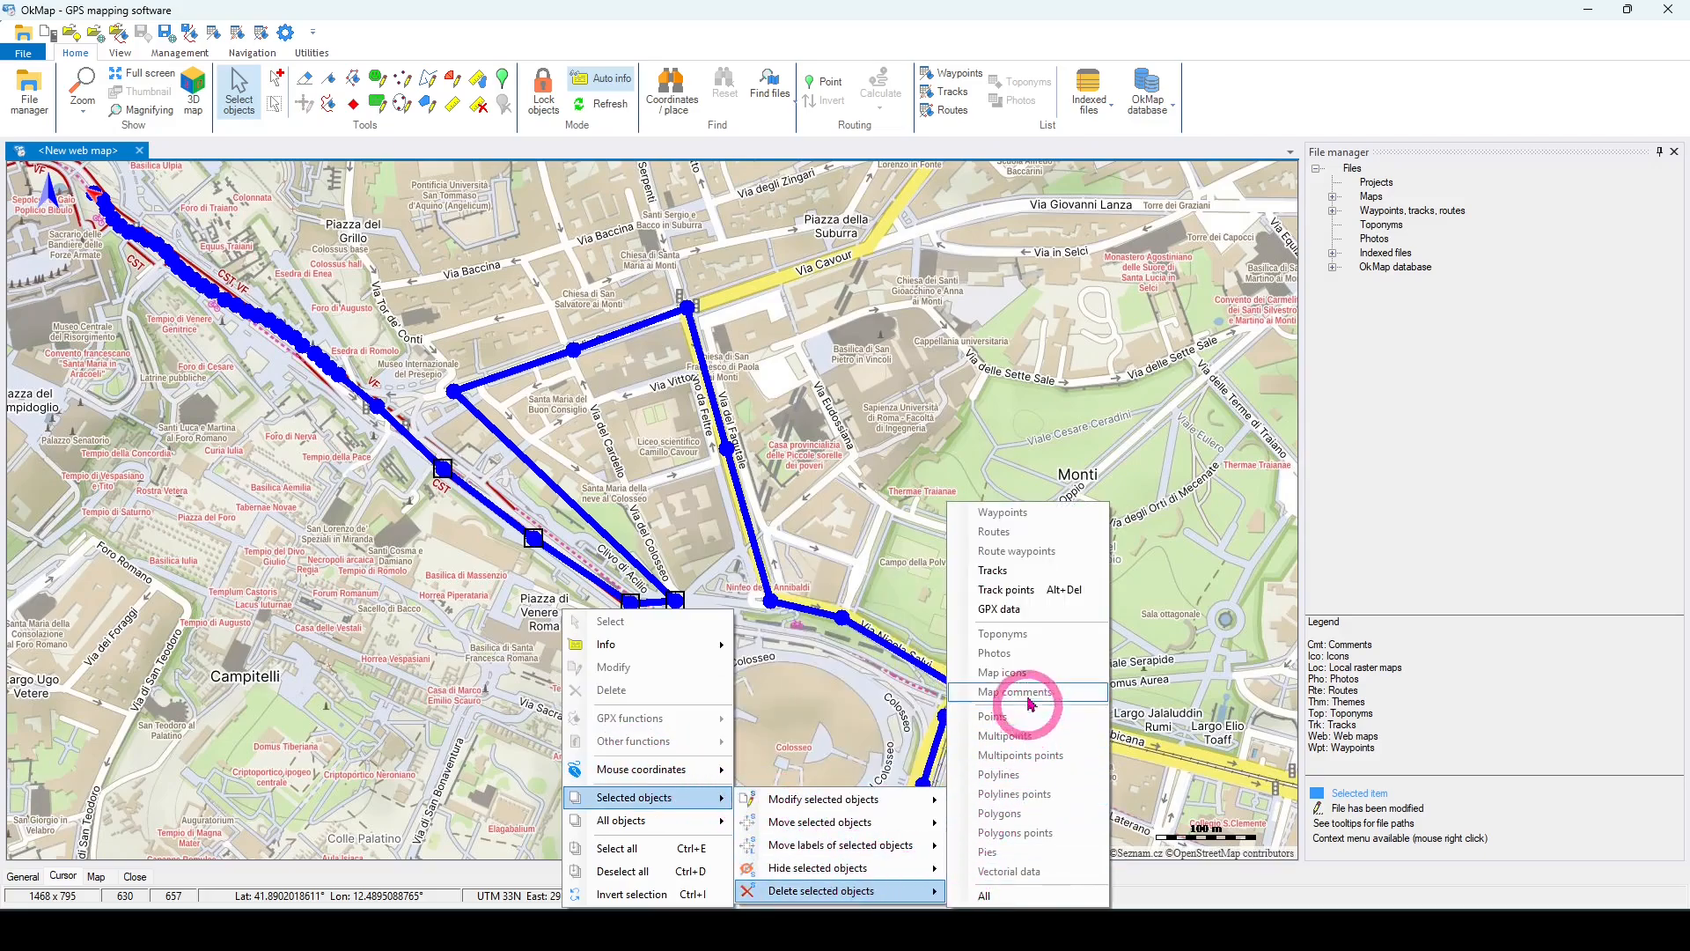
left_click(1035, 594)
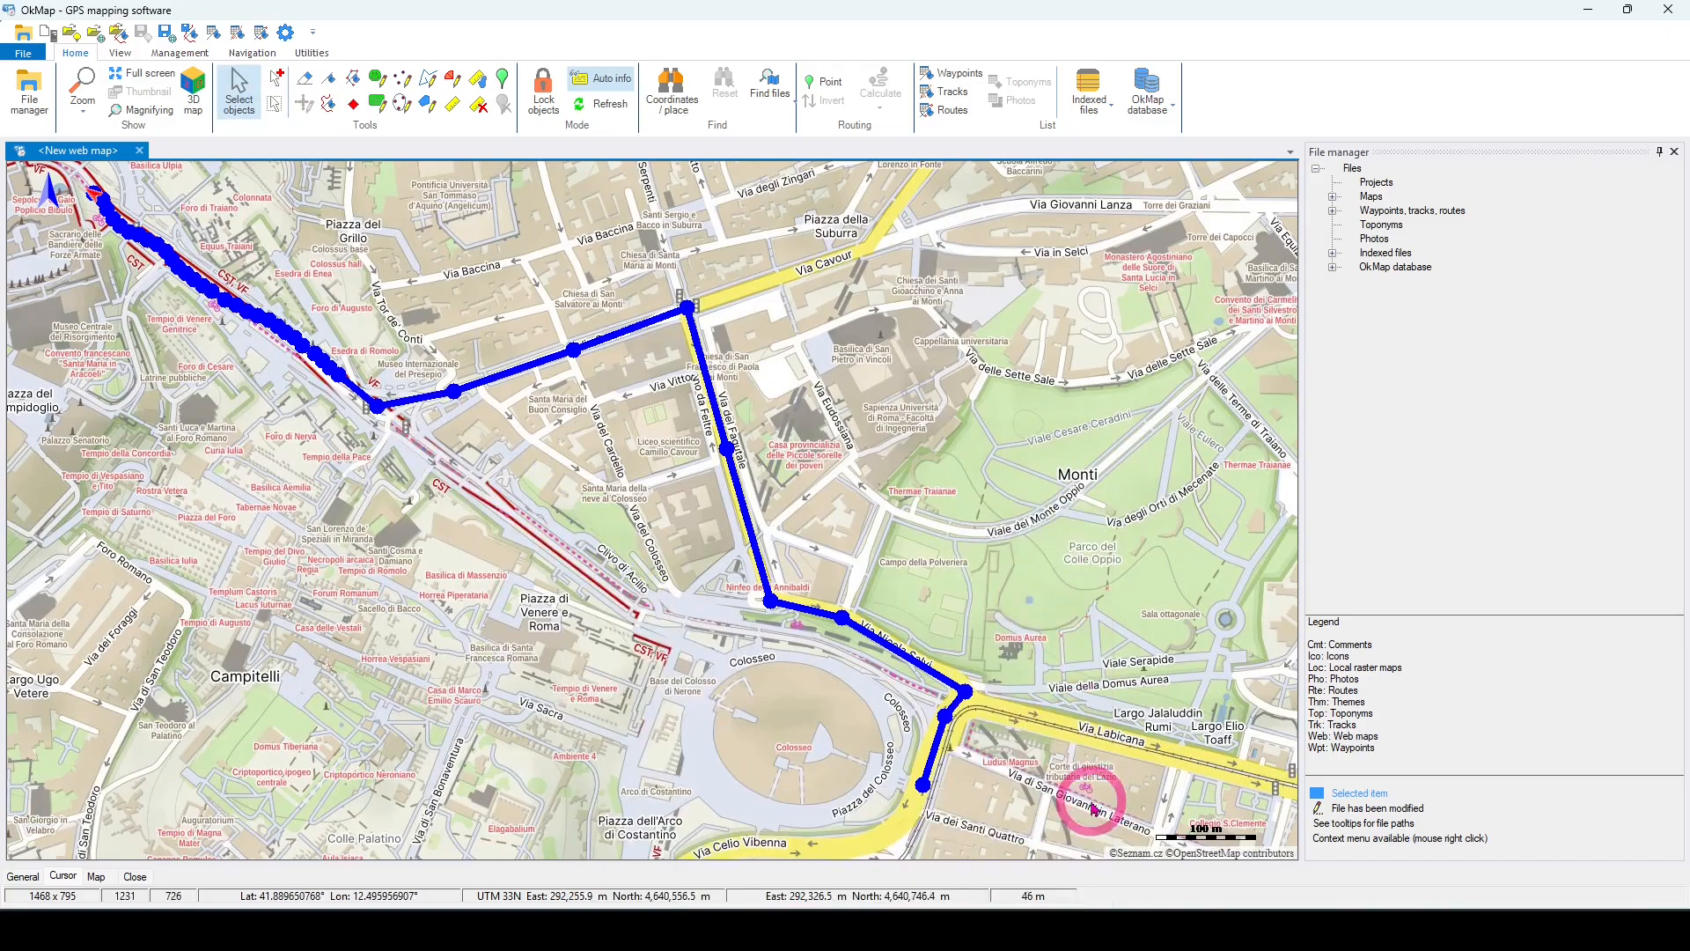
Step: Move the track's southern end point down to the lower part of Via di San Gregorio and insert two points northward along that street
left_click_drag(1091, 789, 1026, 452)
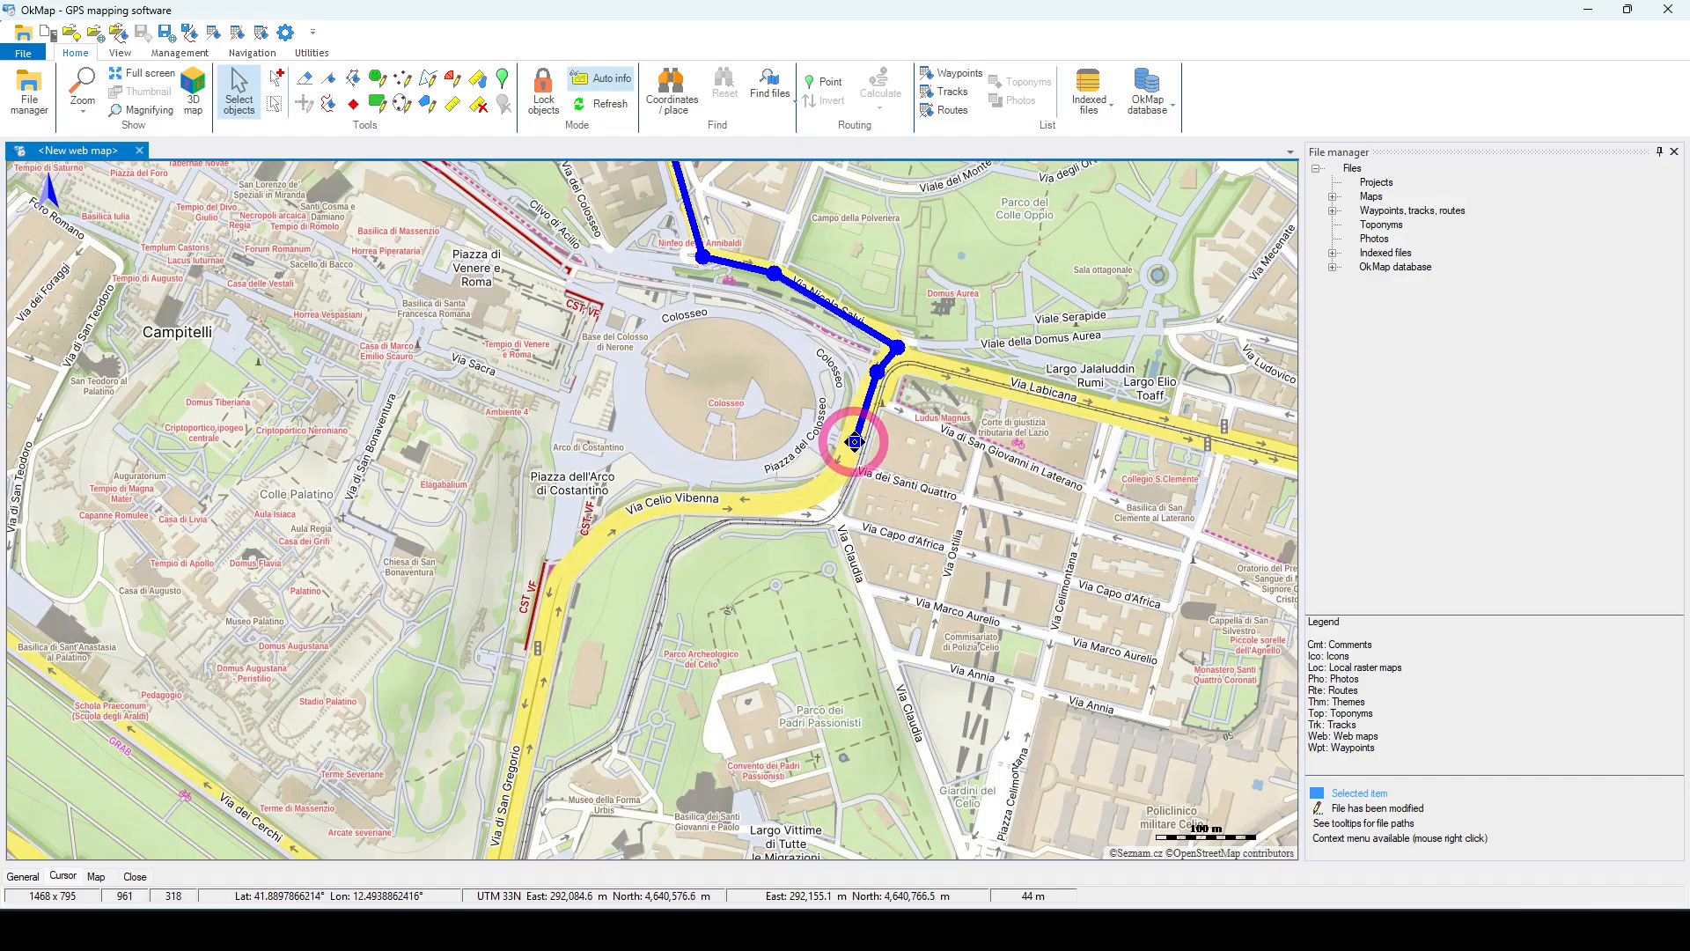
left_click_drag(855, 442, 516, 816)
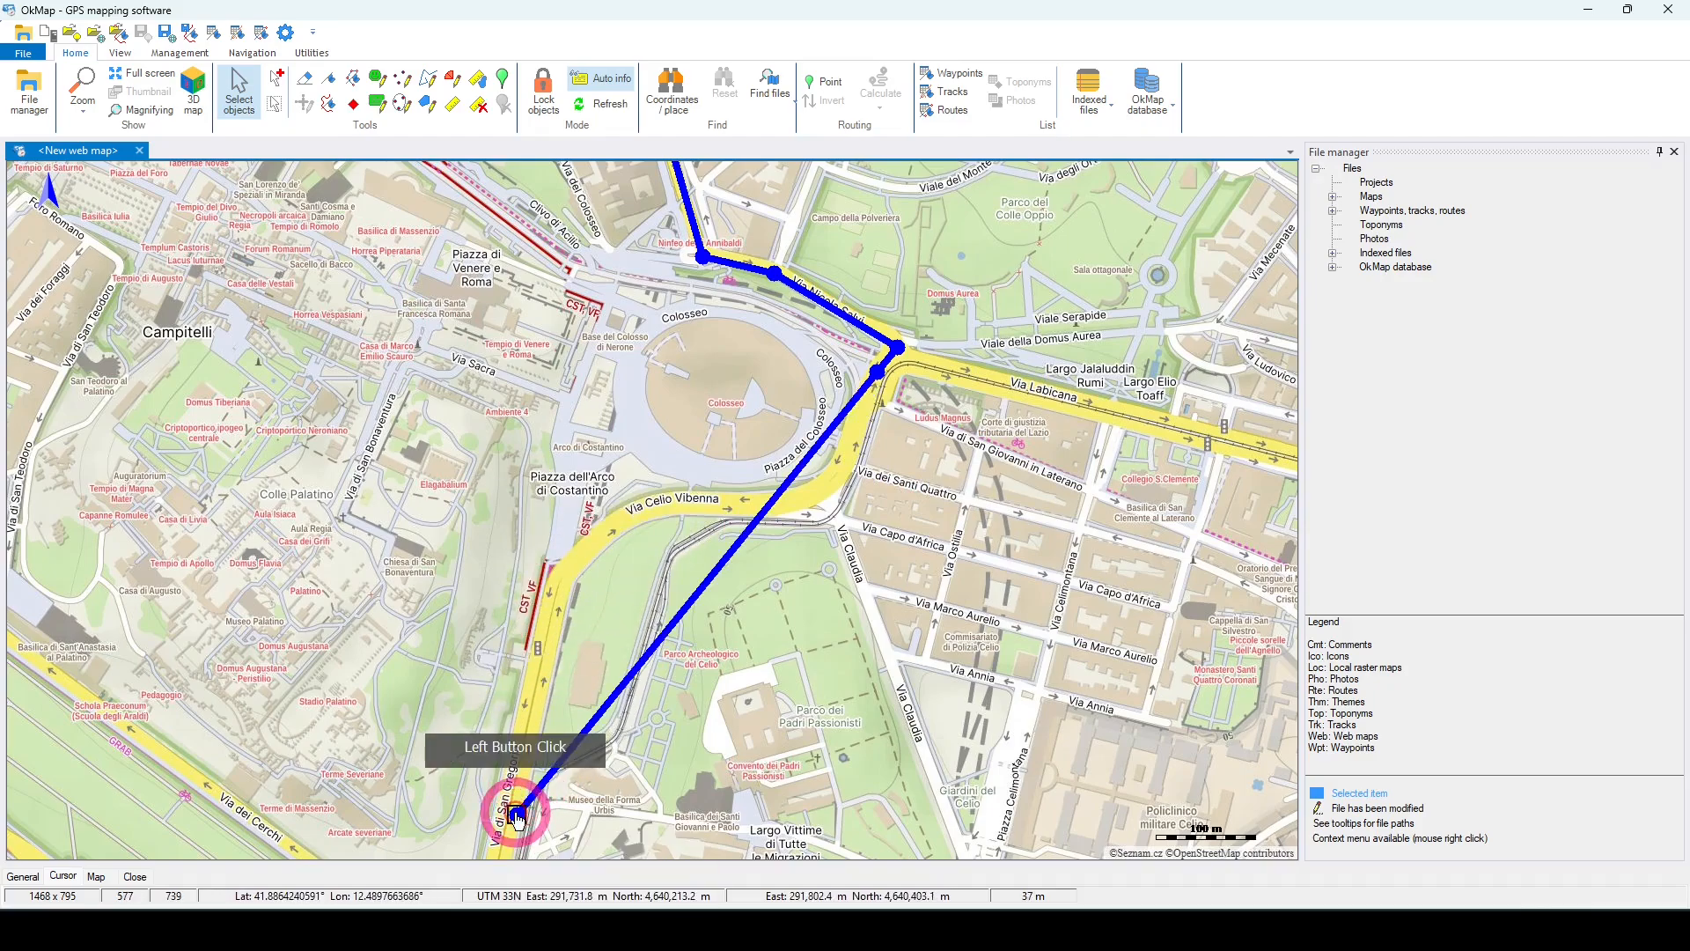
left_click(328, 112)
left_click(541, 704)
left_click(539, 636)
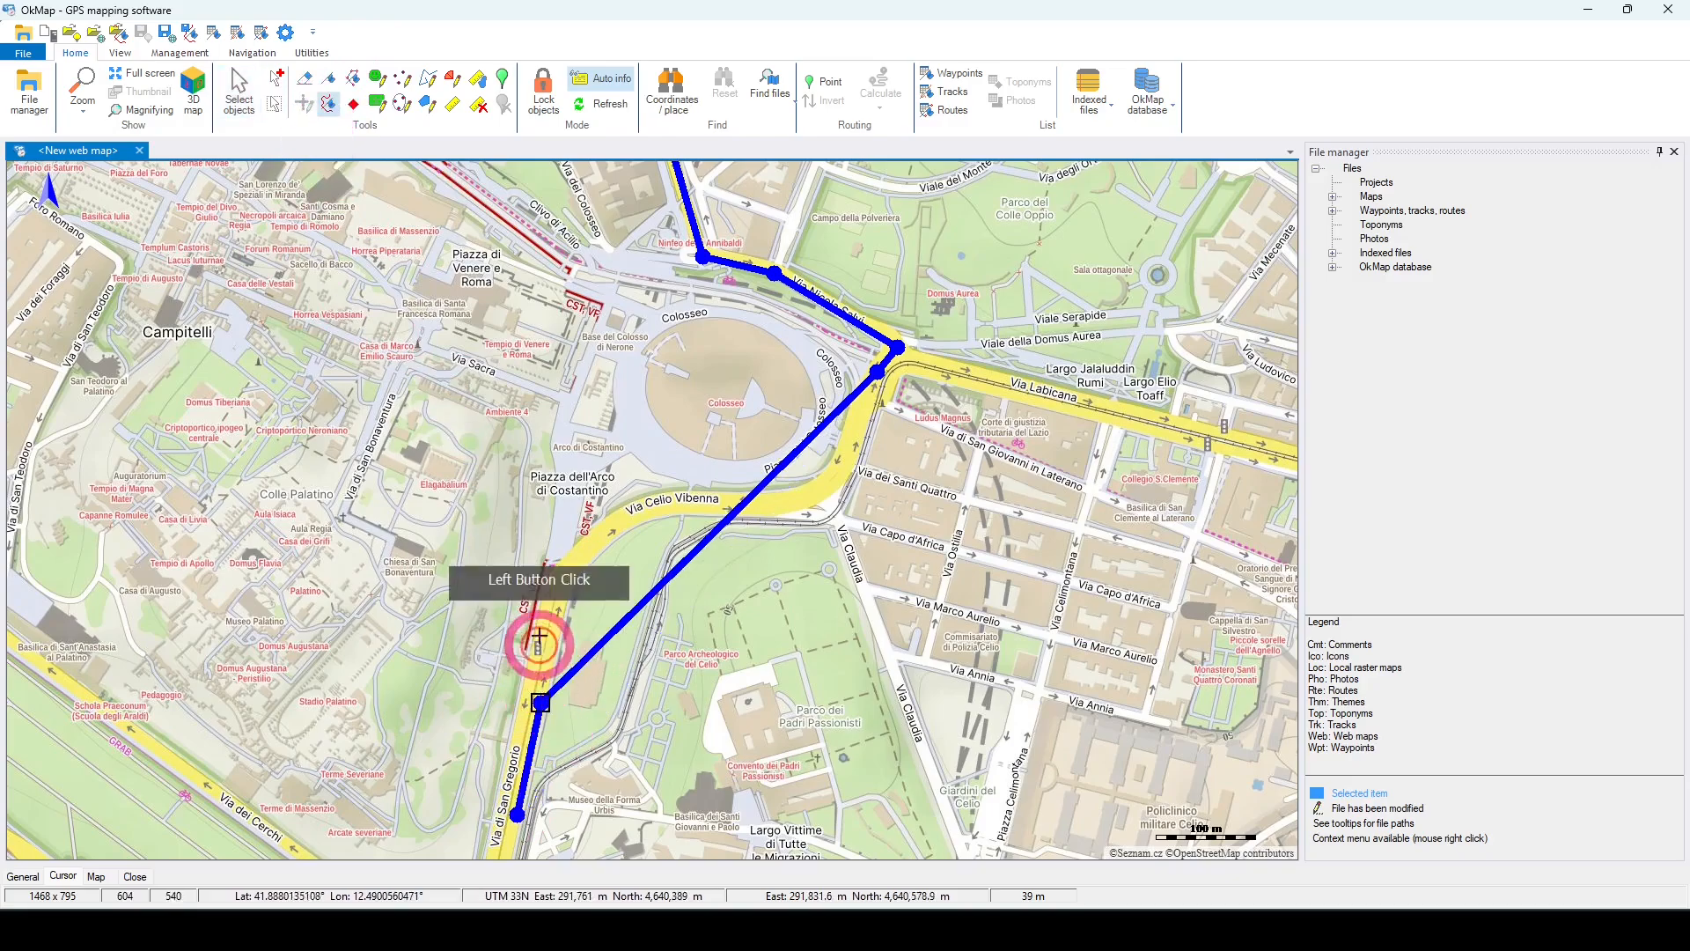
left_click(556, 573)
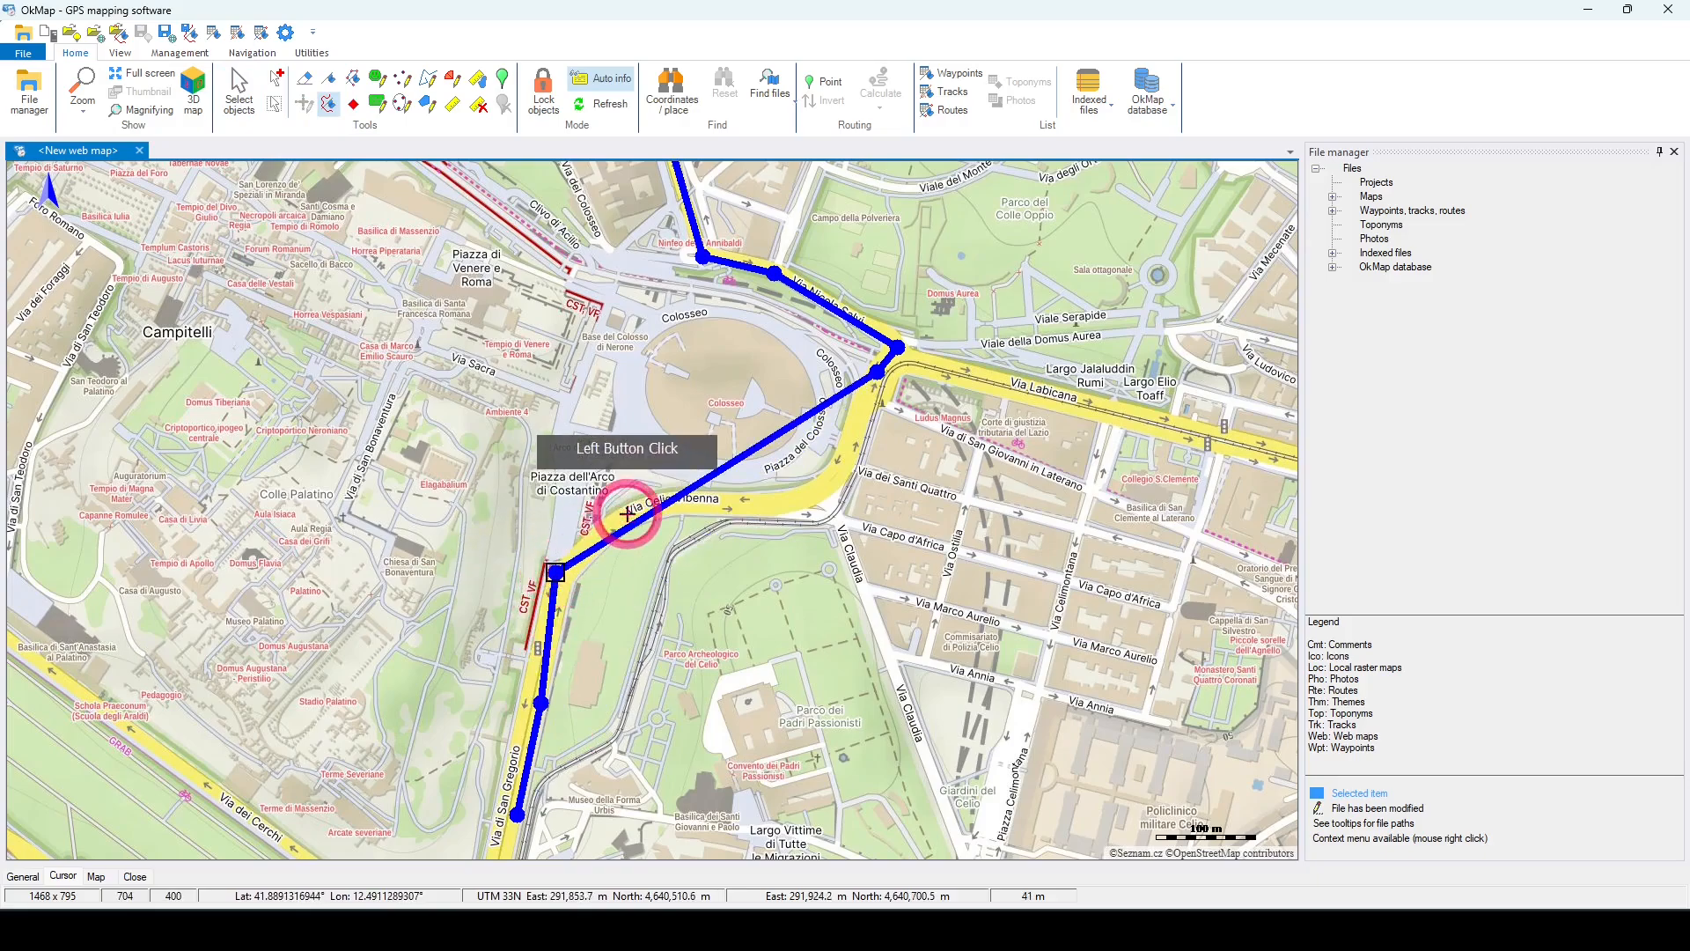
Step: Insert further track points east along Via Celio Vibenna and around the bend up the east side of the Colosseo
left_click(627, 513)
left_click(702, 506)
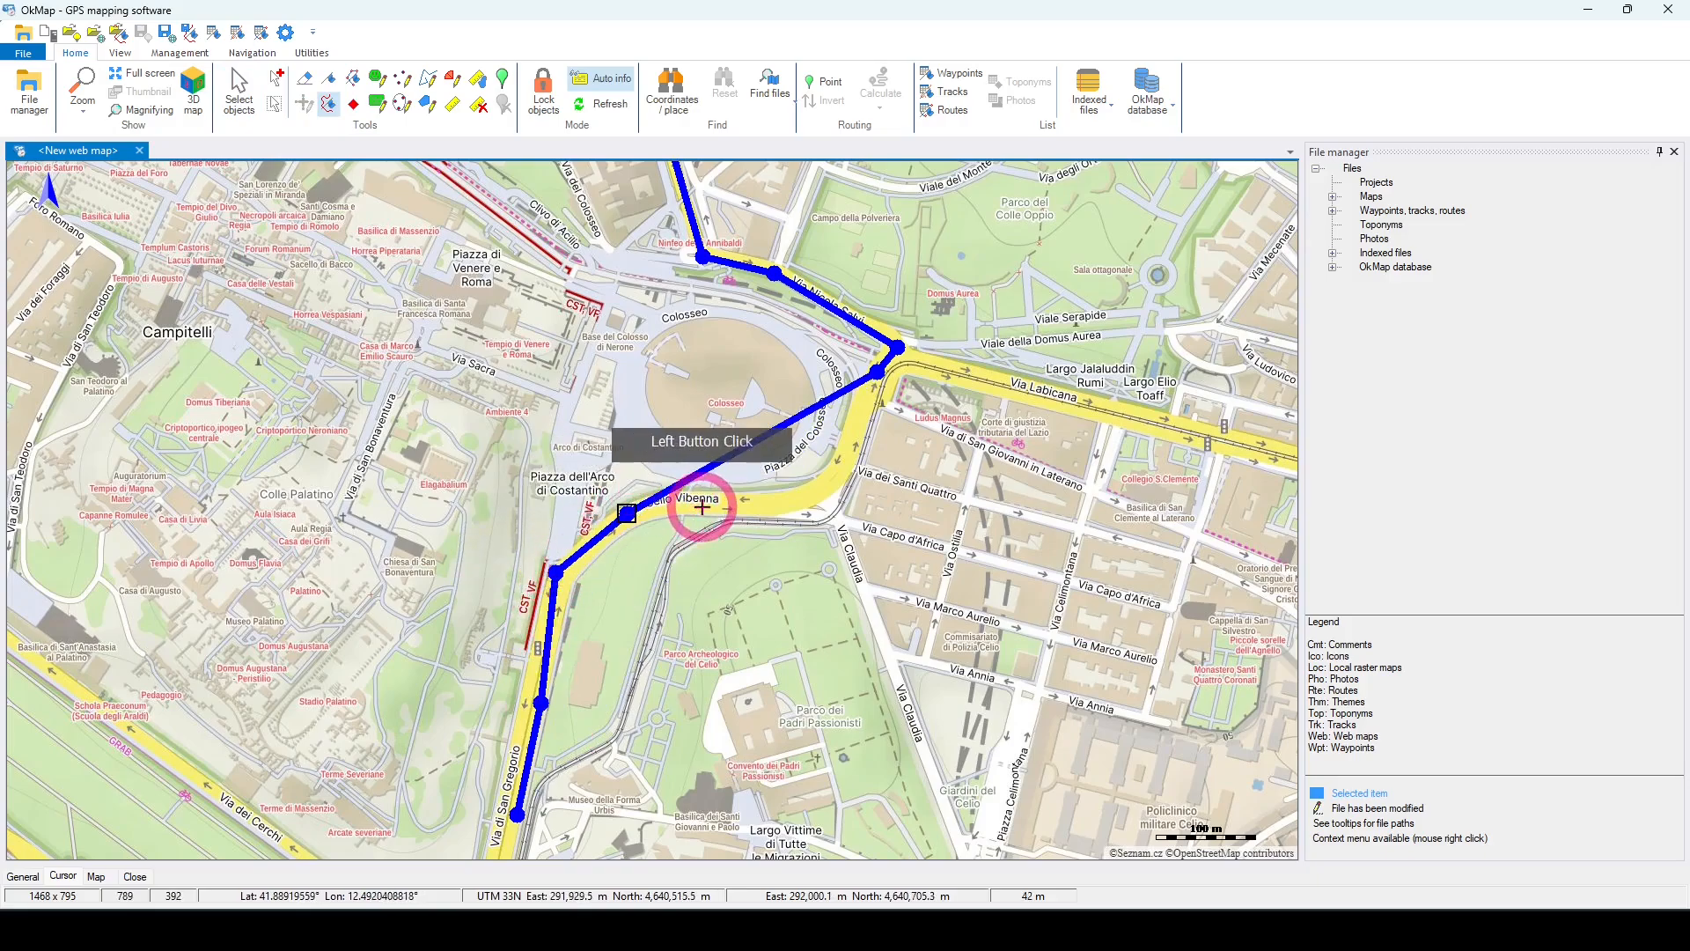
left_click(782, 502)
left_click(836, 484)
left_click(849, 416)
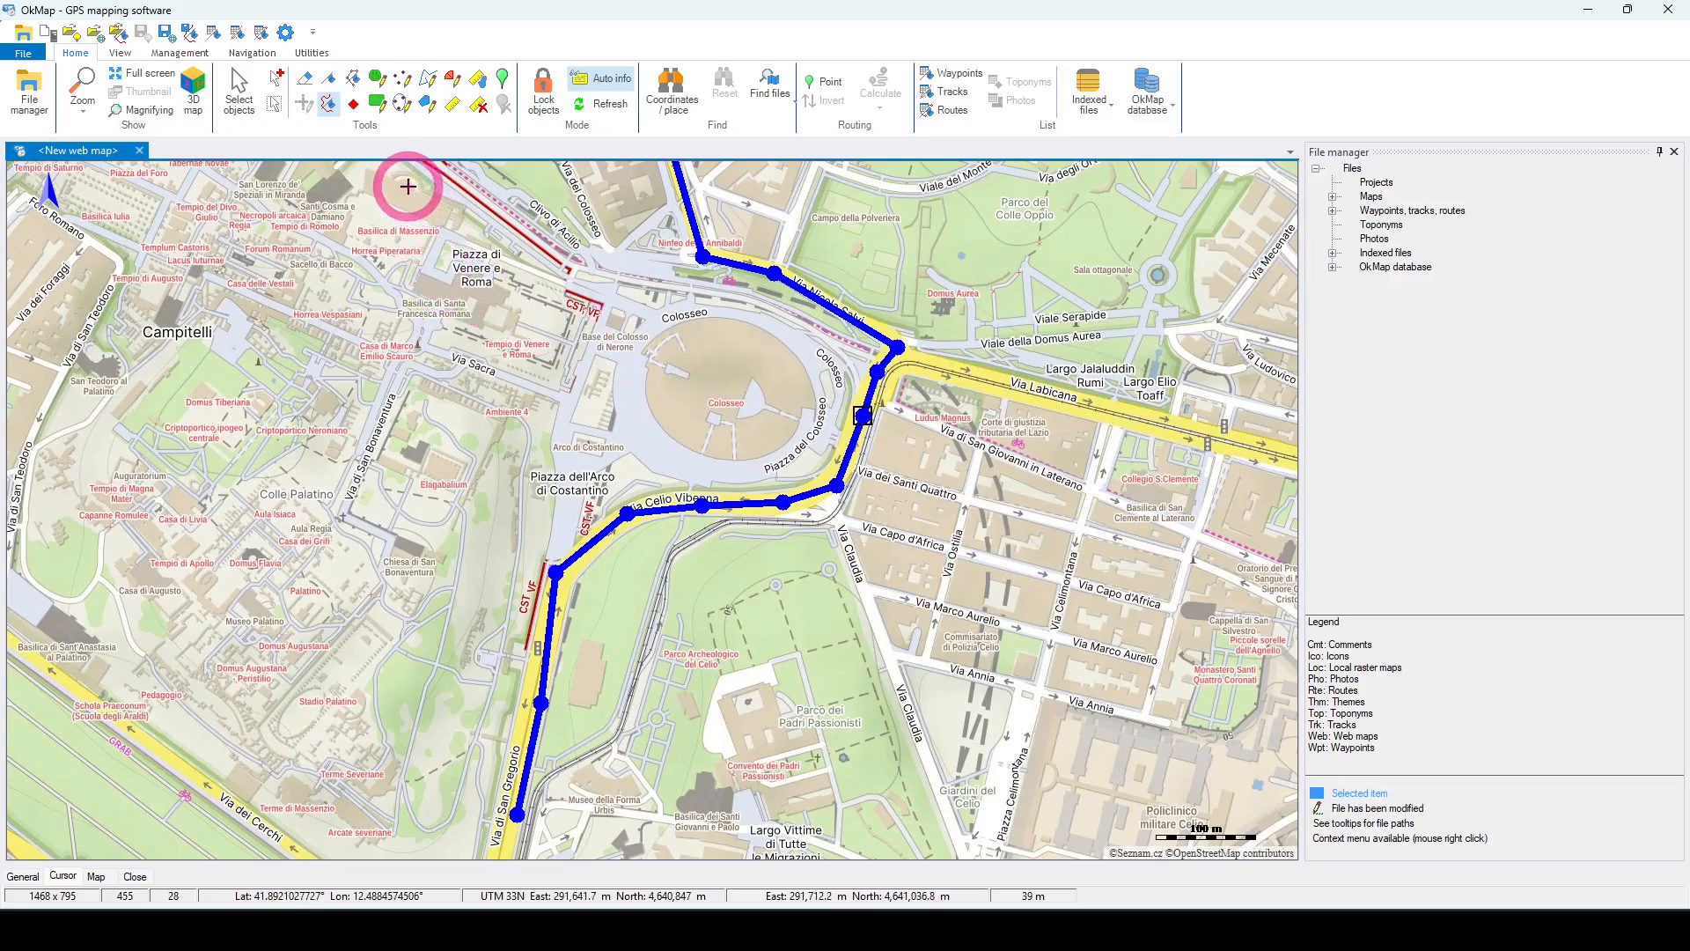
Step: Delete the three track points along Via Celio Vibenna and the one at the upper end of Via di San Gregorio
left_click(304, 80)
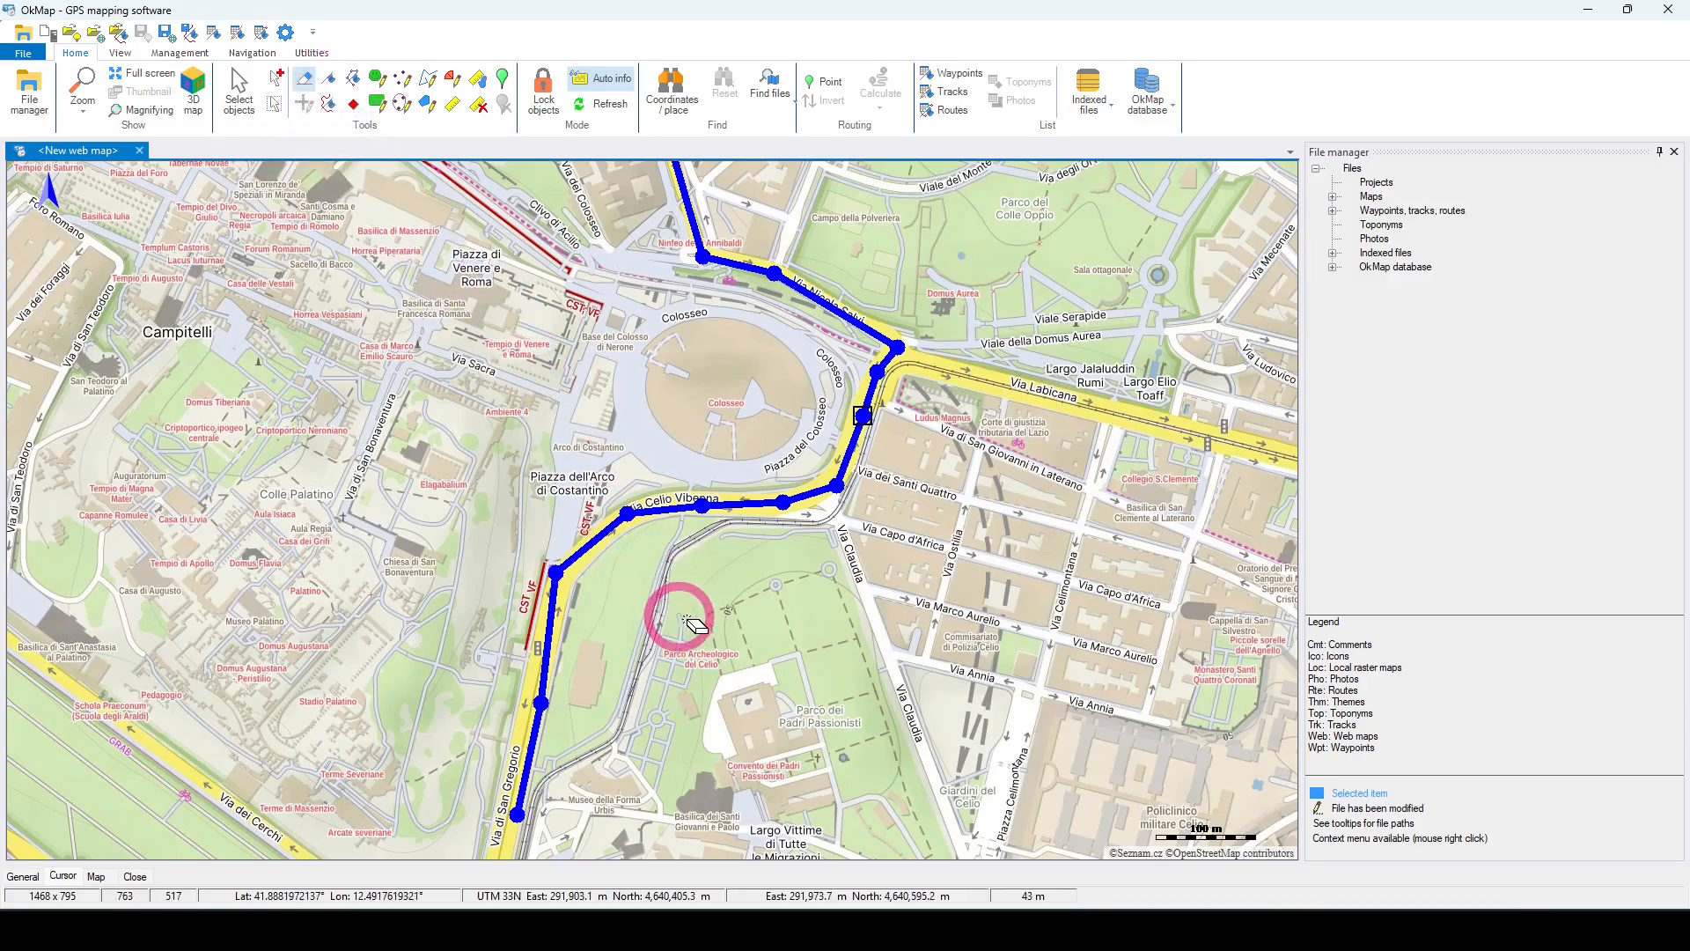
left_click_drag(695, 515, 696, 515)
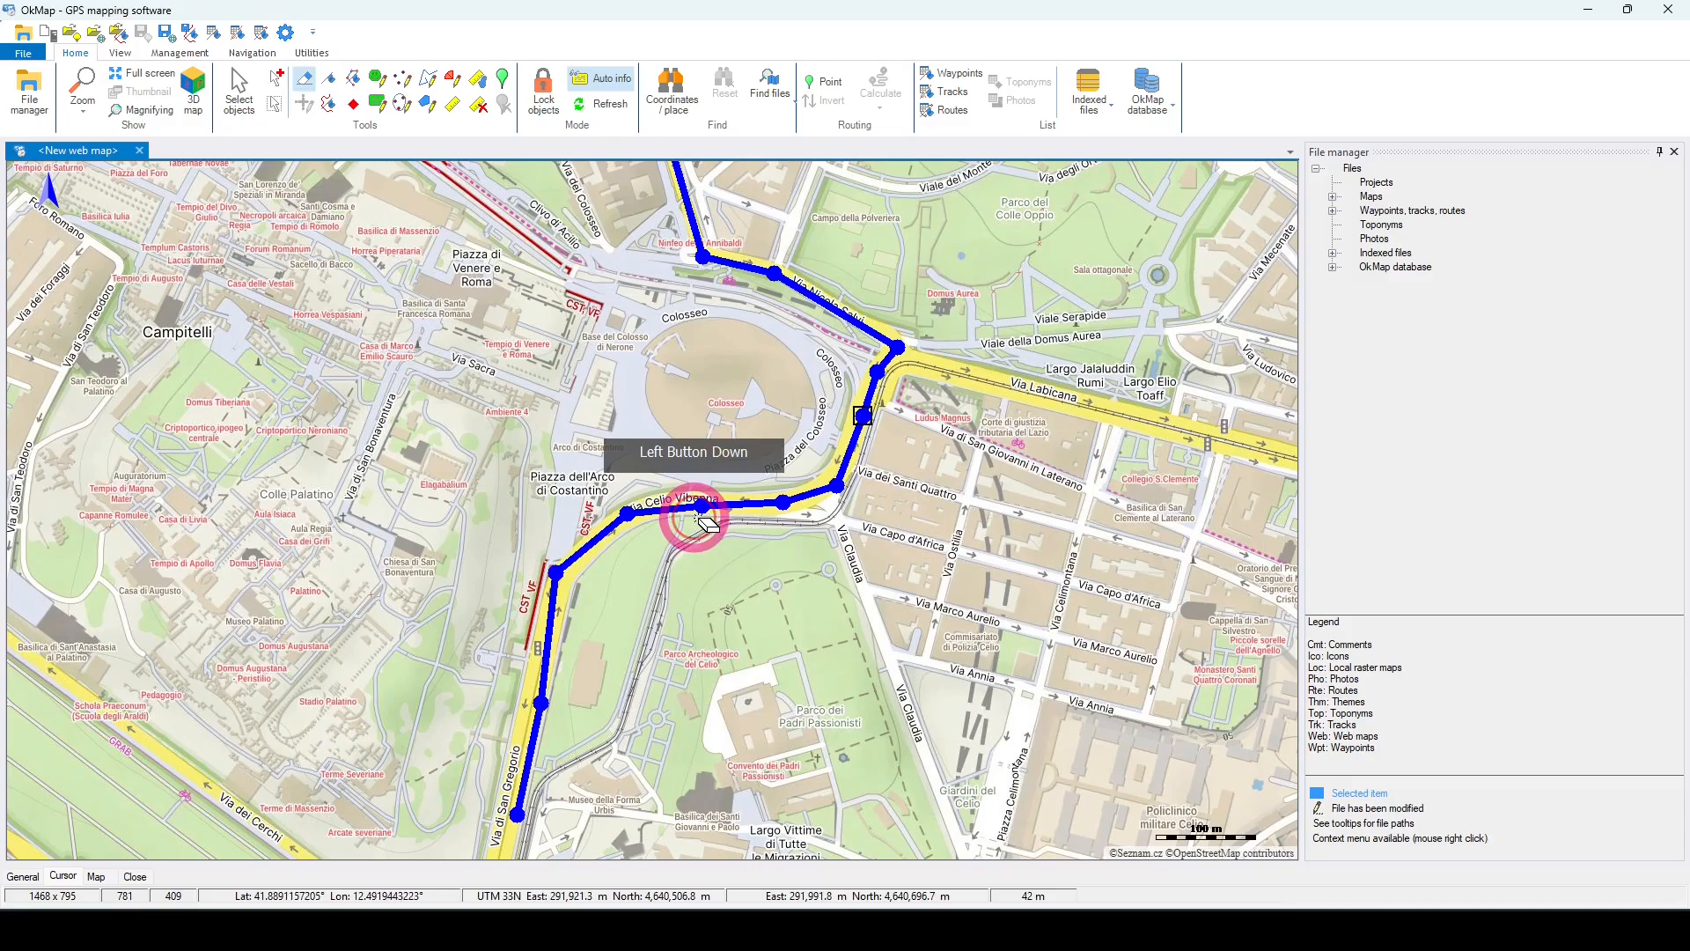
left_click_drag(708, 523, 621, 535)
left_click(626, 518)
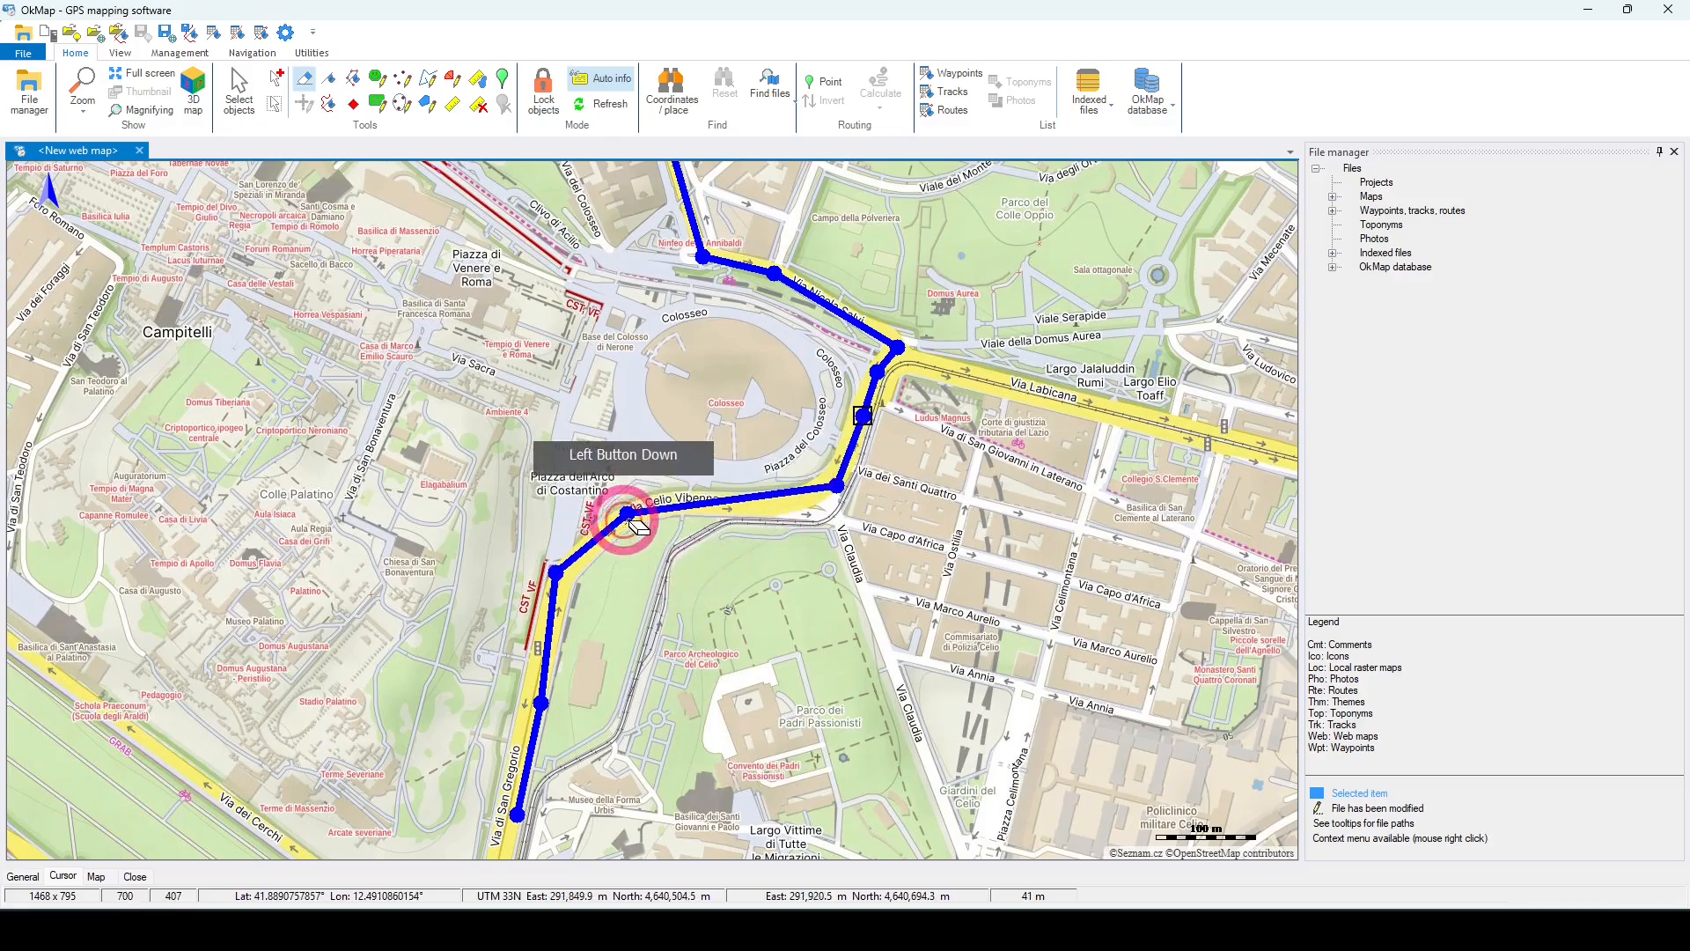
left_click(555, 573)
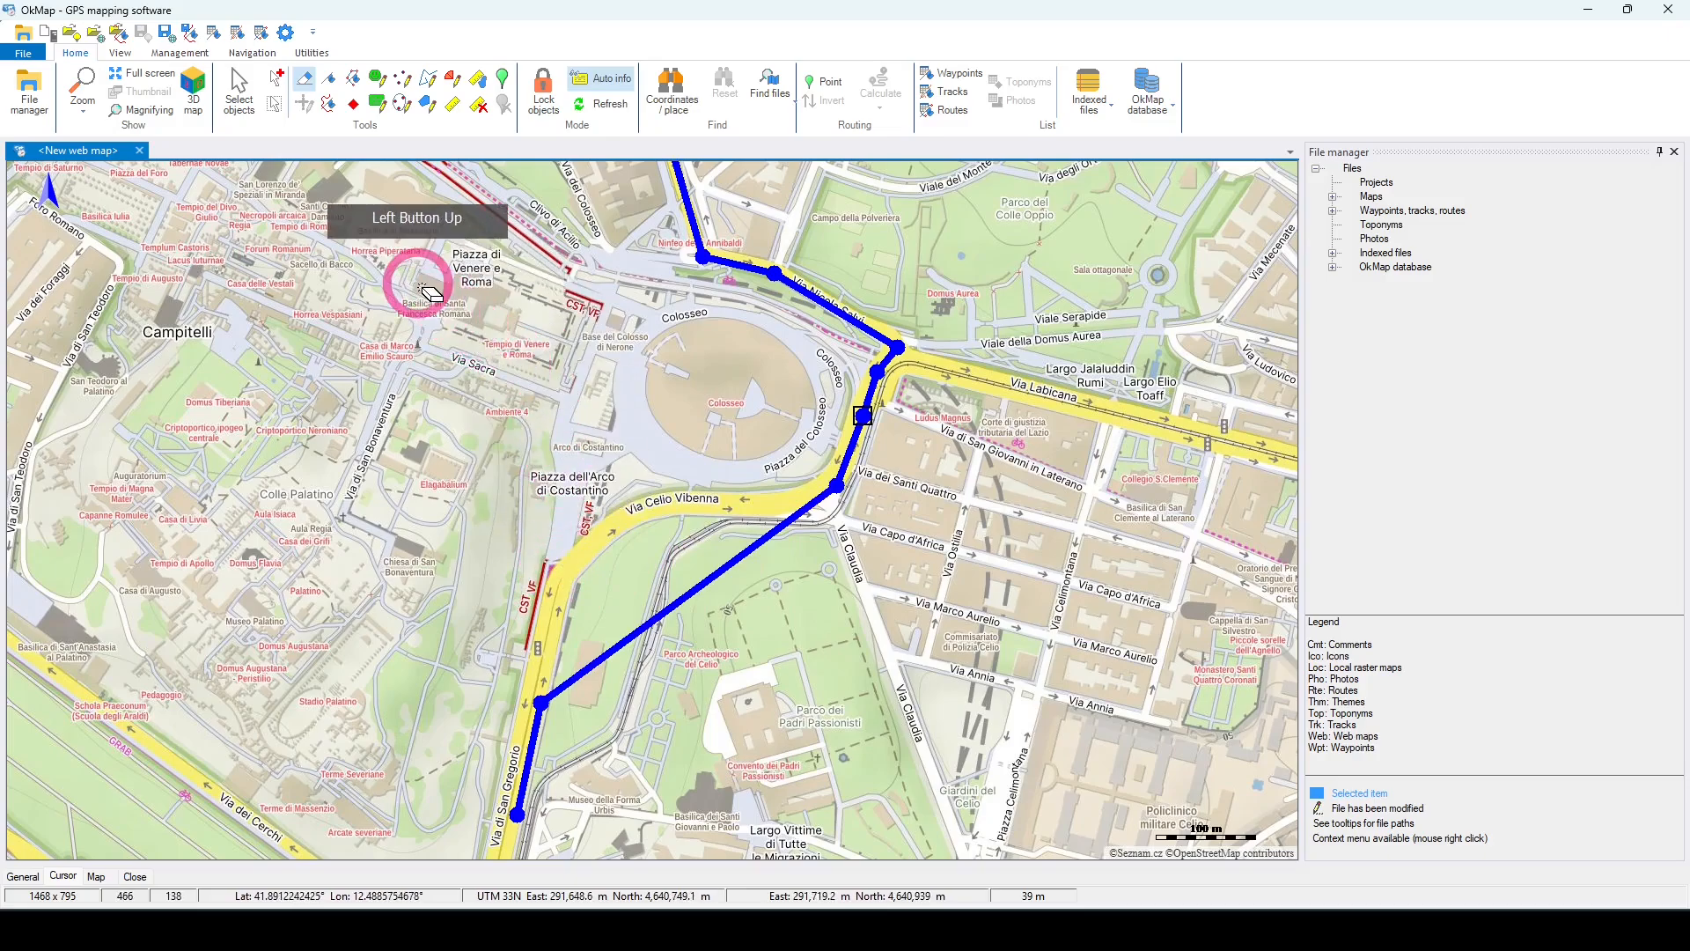
Step: From the upper remaining track point on Via di San Gregorio, insert four points following the curve and east along Via Celio Vibenna
left_click(240, 88)
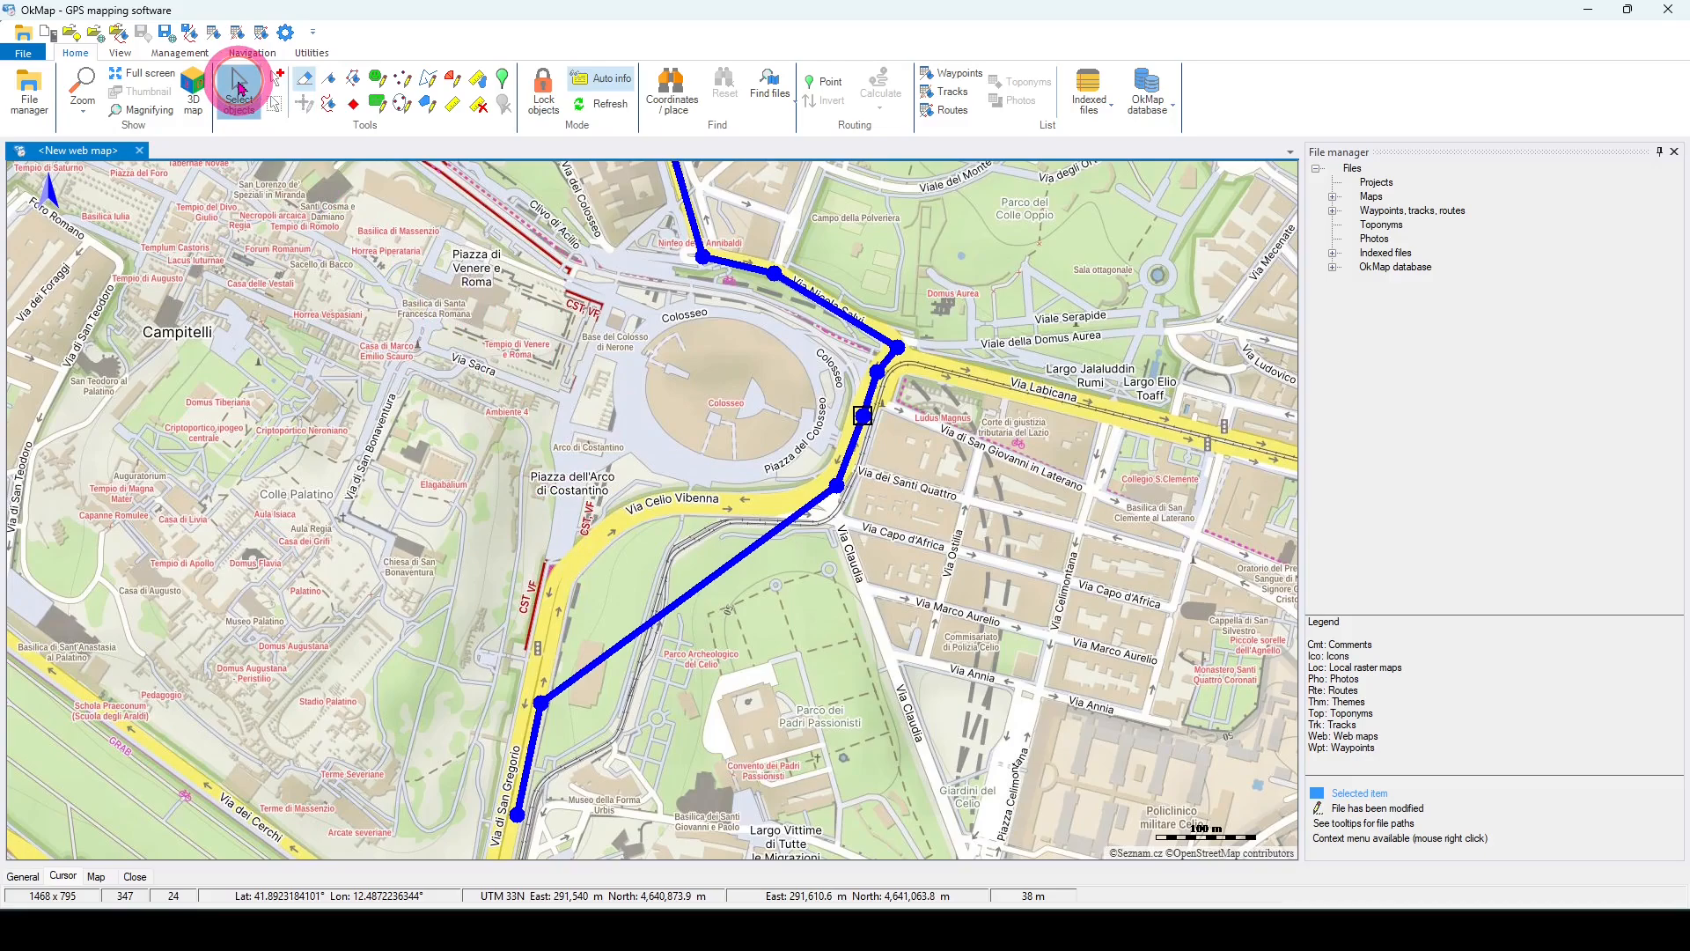
left_click(541, 703)
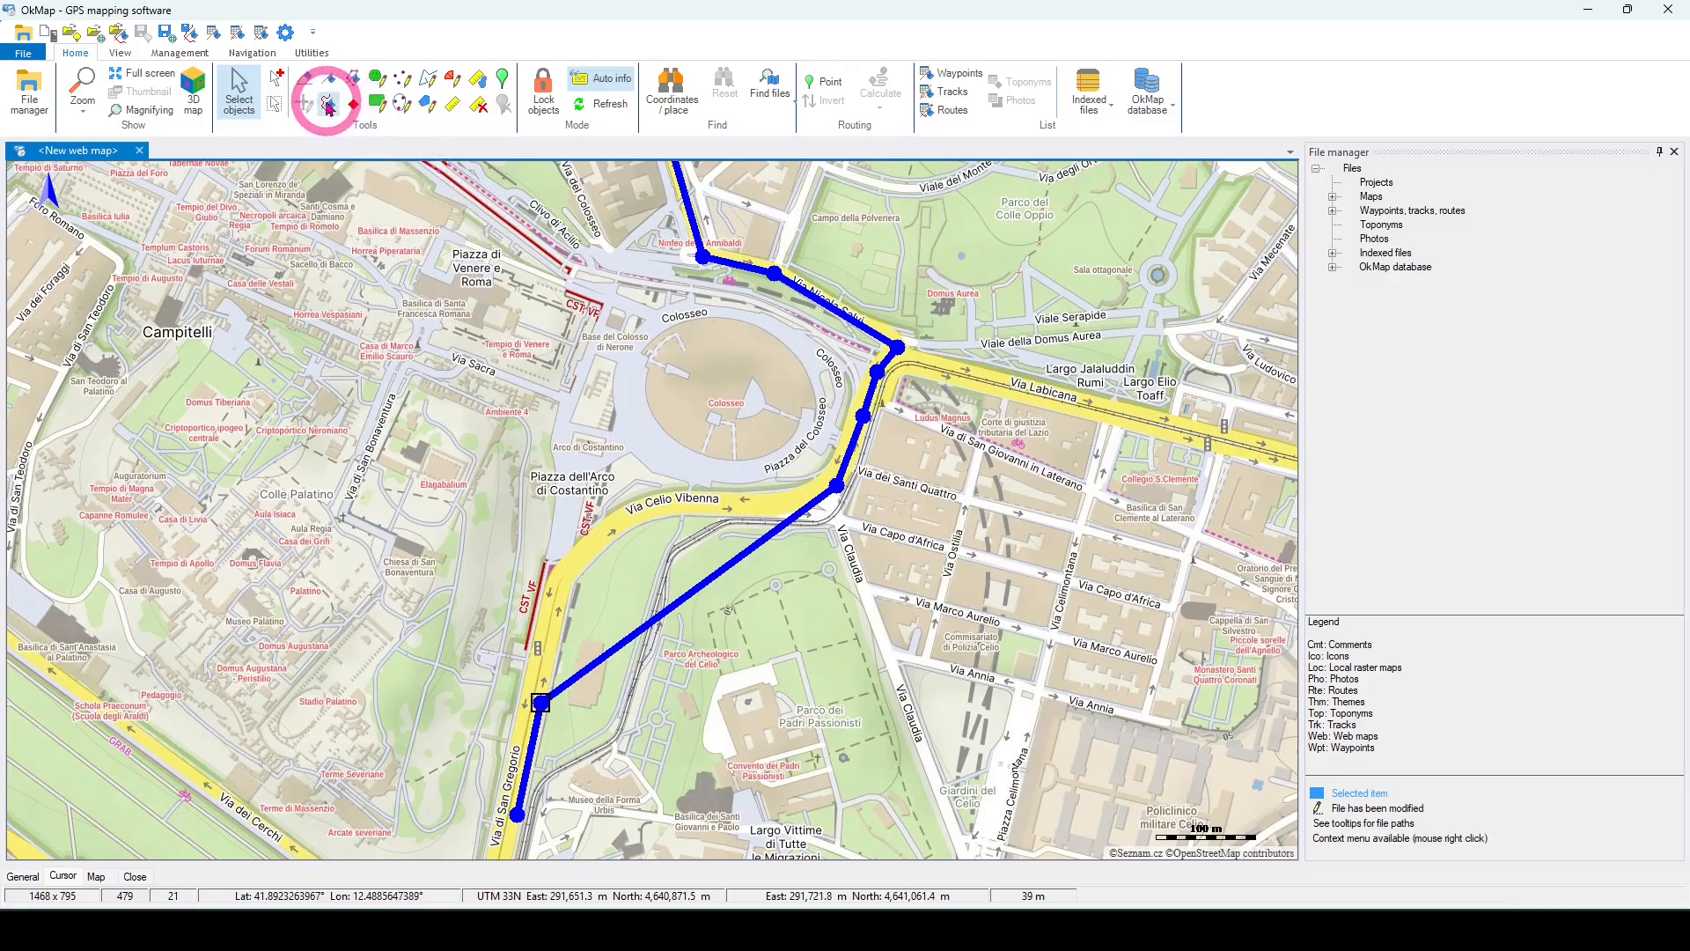
left_click(327, 105)
left_click(555, 589)
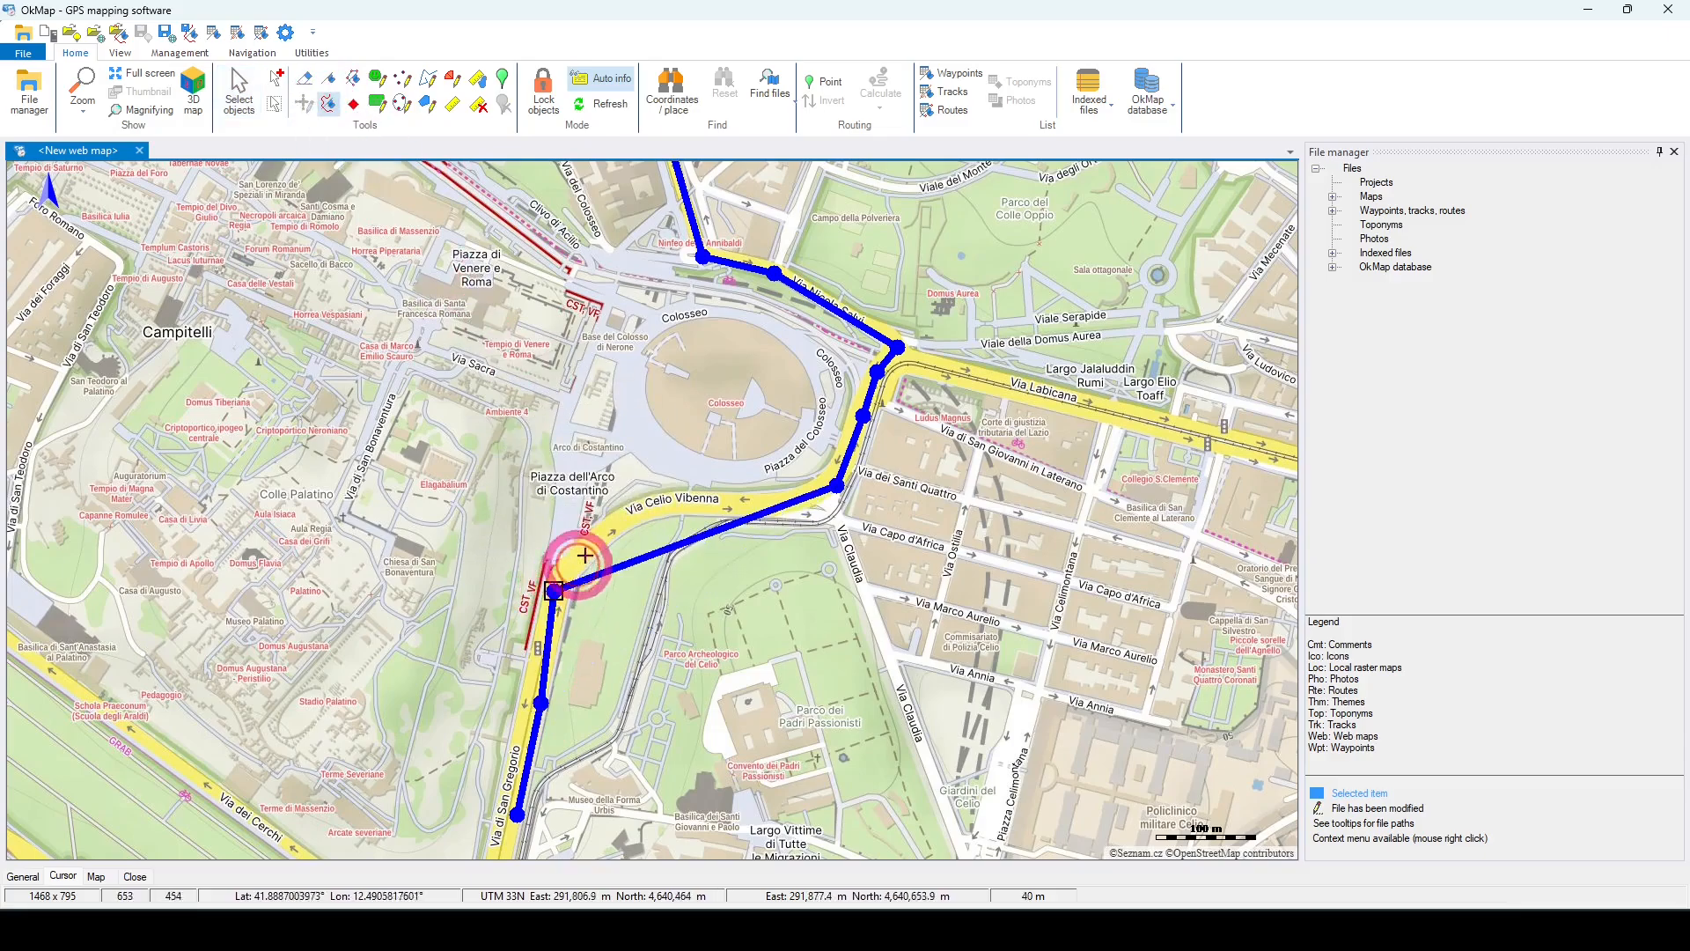
left_click(606, 534)
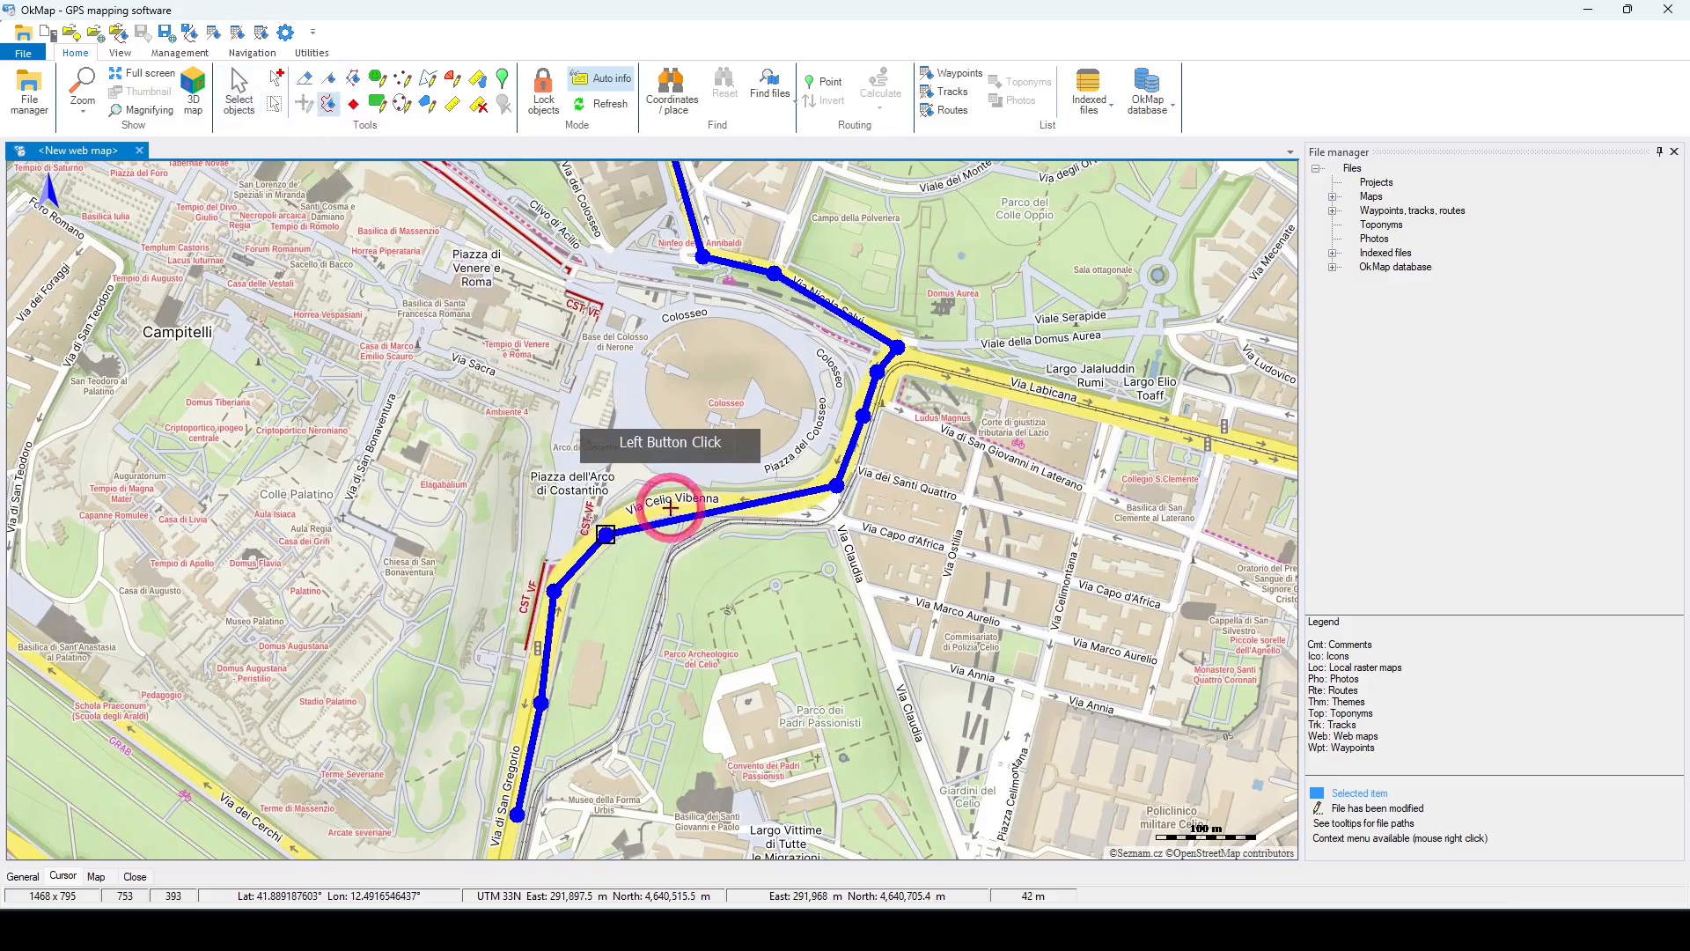
left_click(671, 507)
left_click(778, 505)
left_click(851, 607)
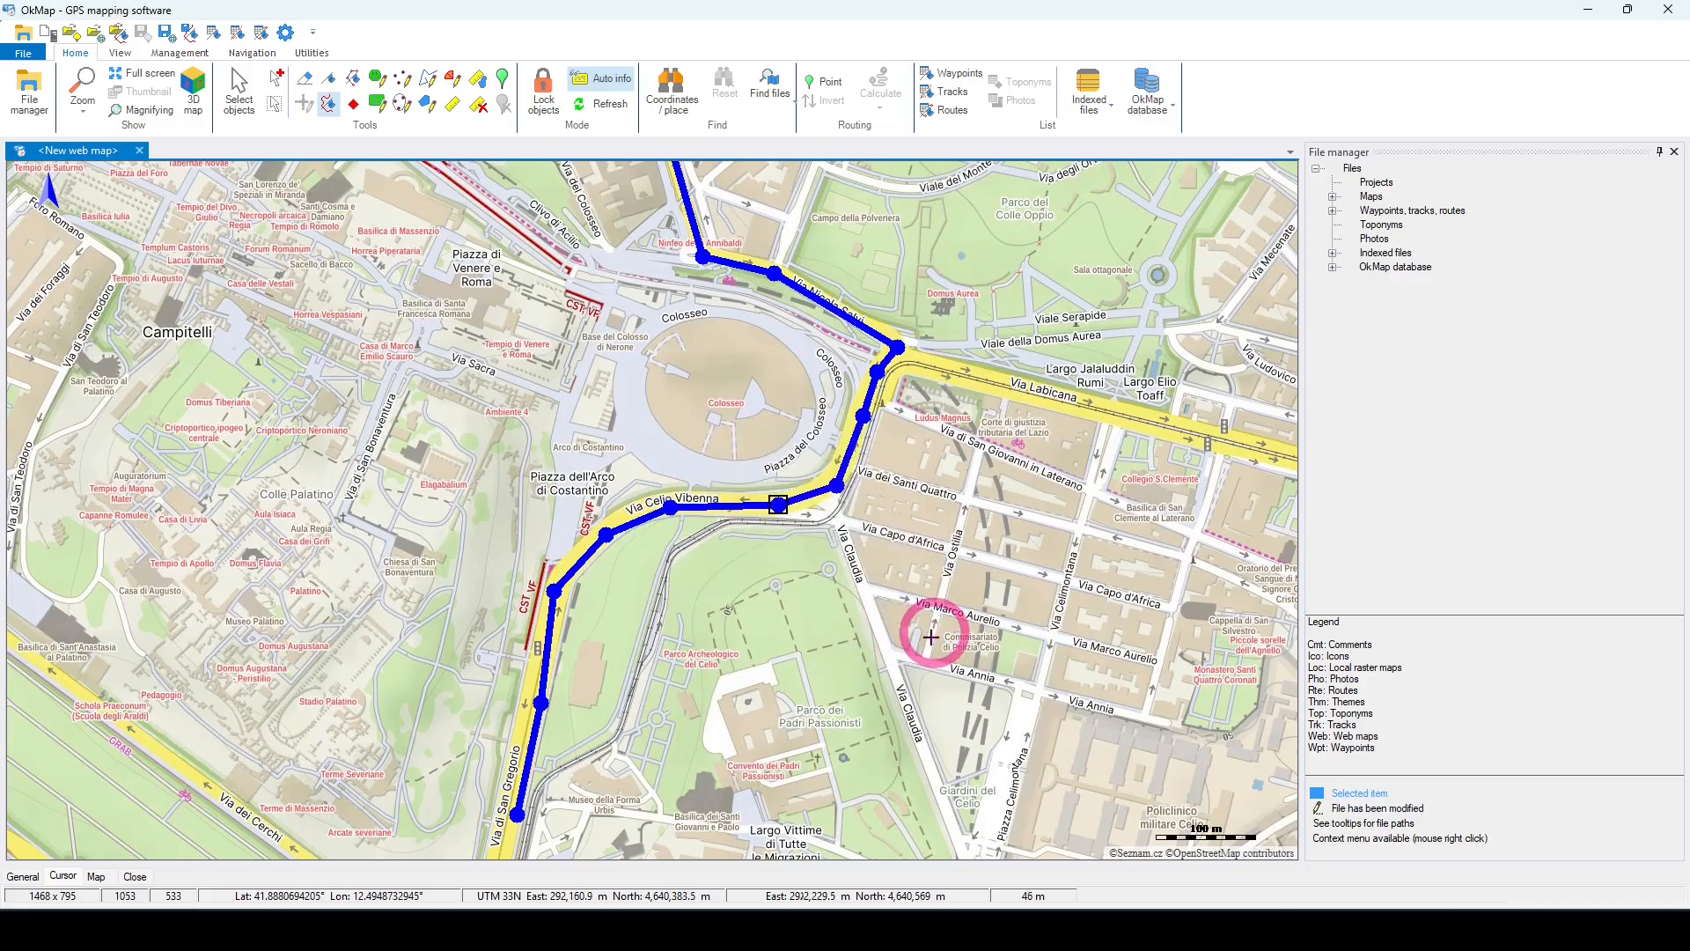
Step: Undo the last three point insertions along Via Celio Vibenna
key("ctrl+z")
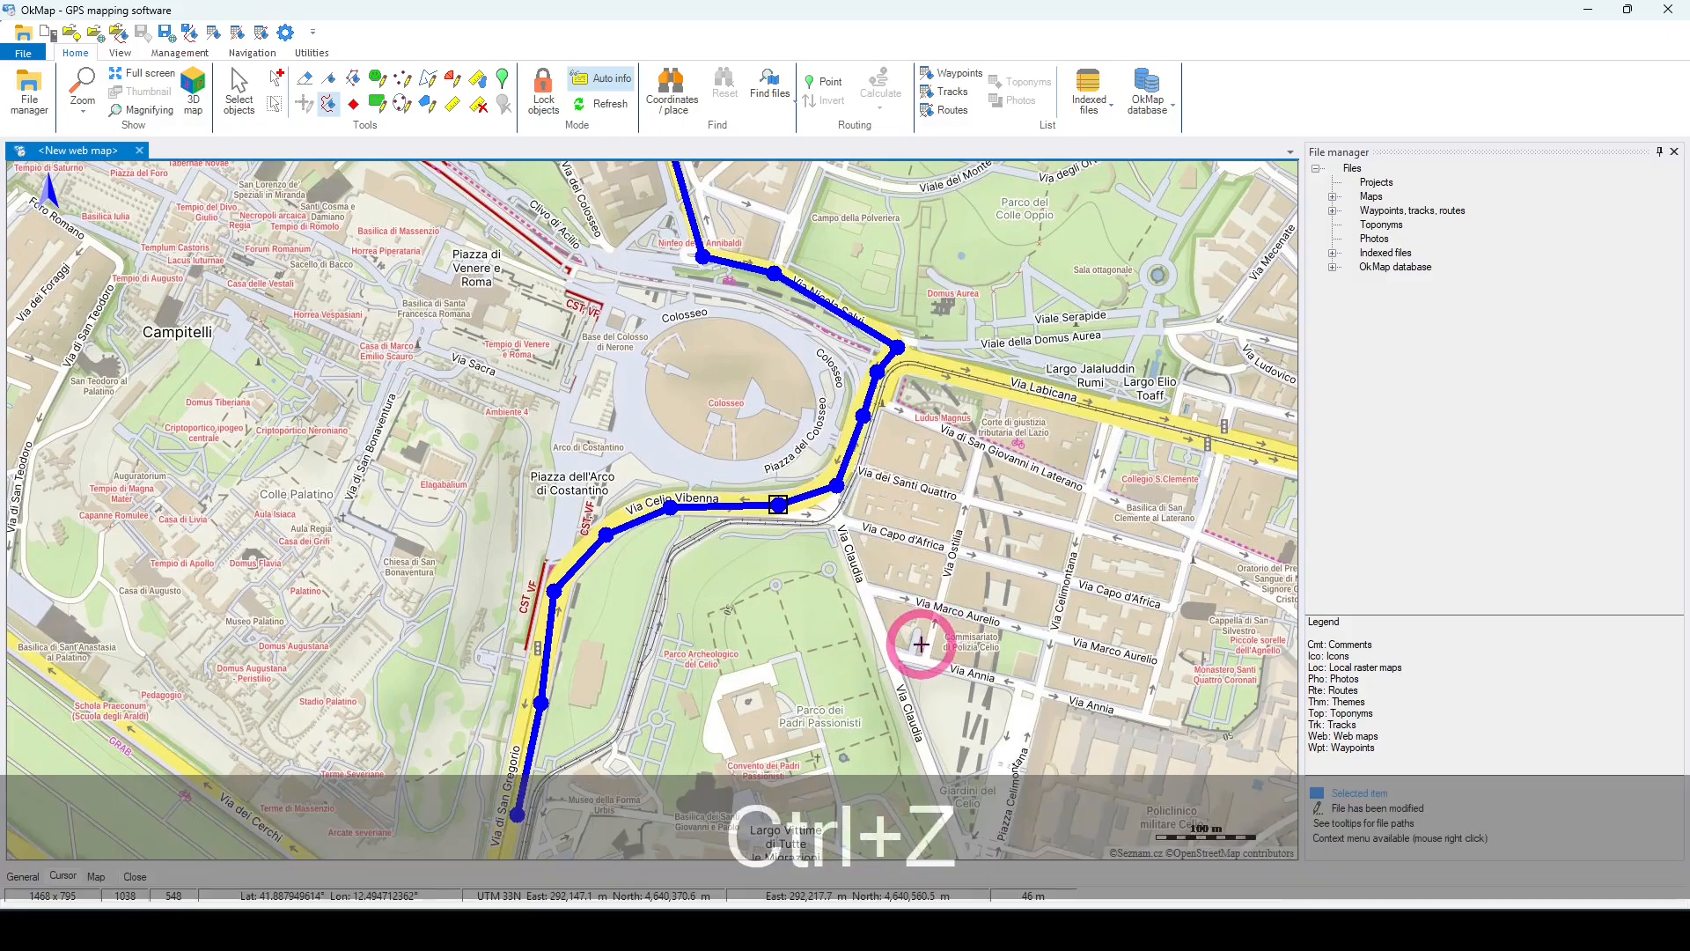
key("ctrl+z")
key("ctrl+z")
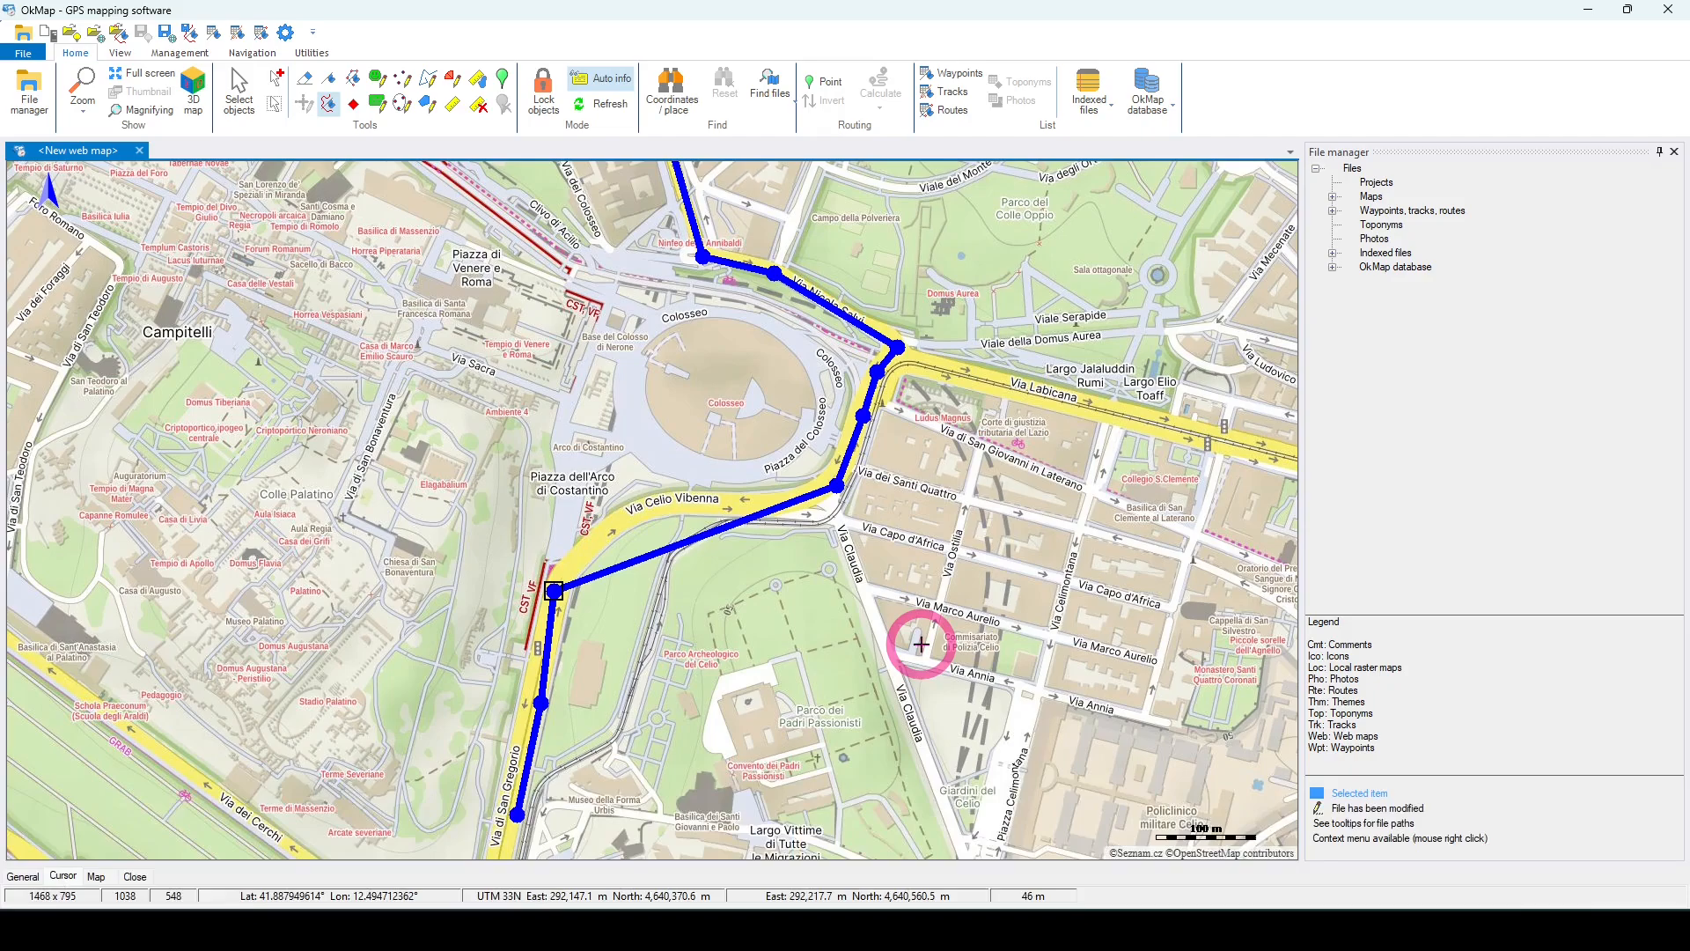
Step: Redo the three undone point insertions along Via Celio Vibenna
key("ctrl+y")
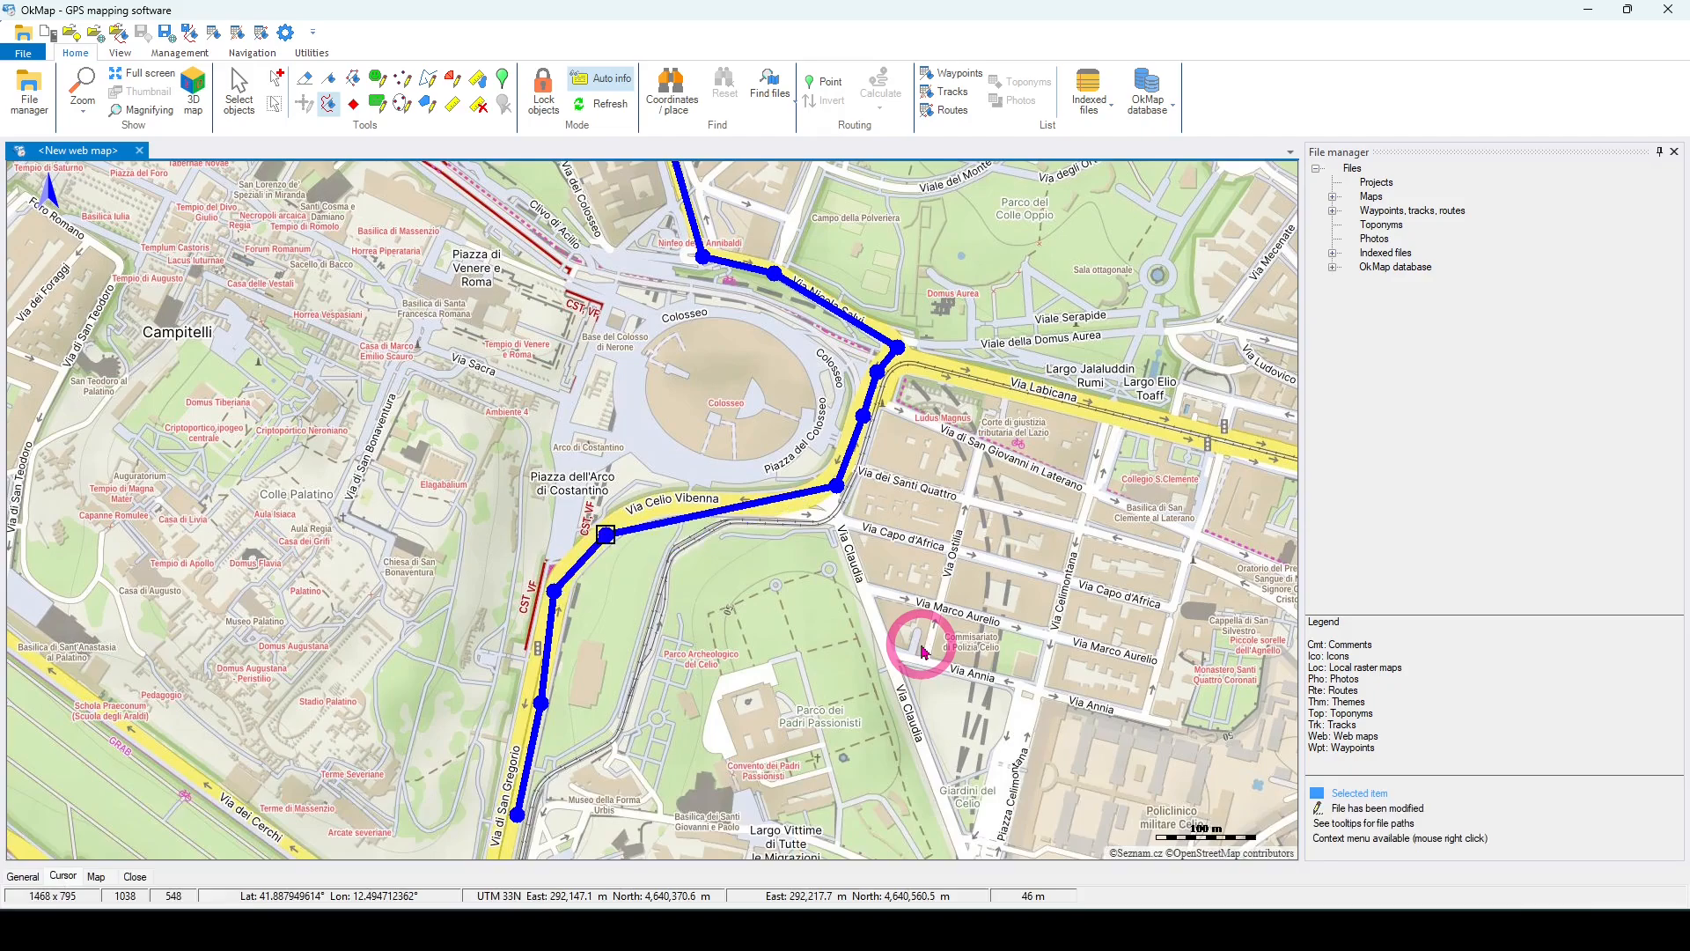
key("ctrl+y")
key("ctrl+y")
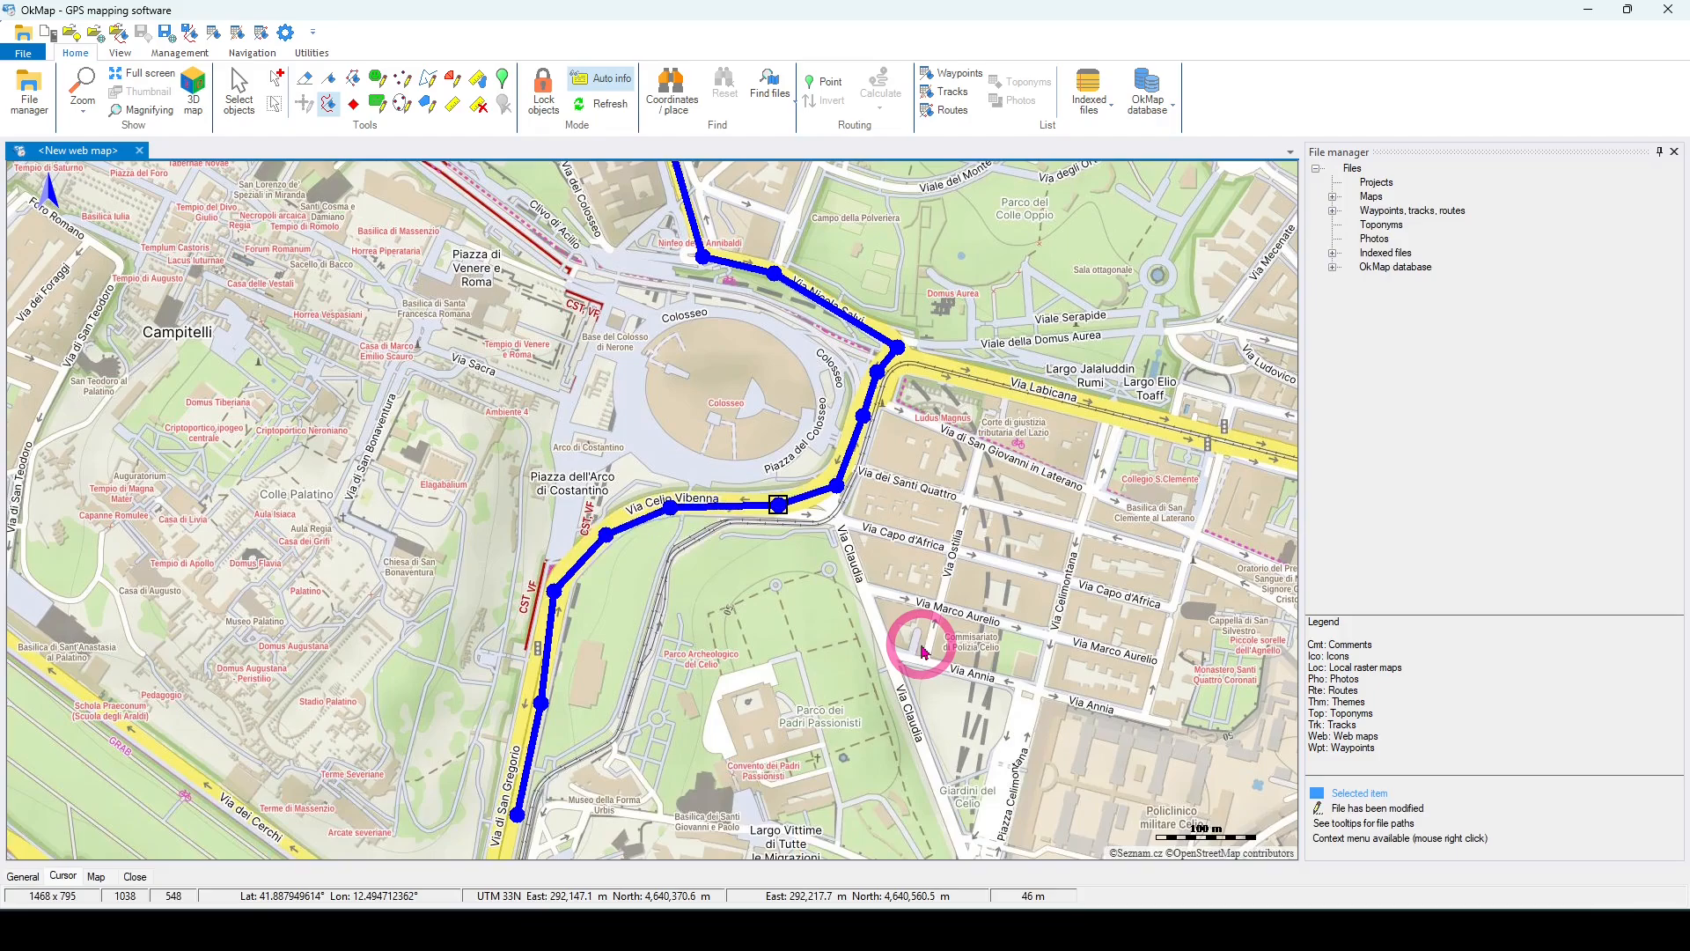